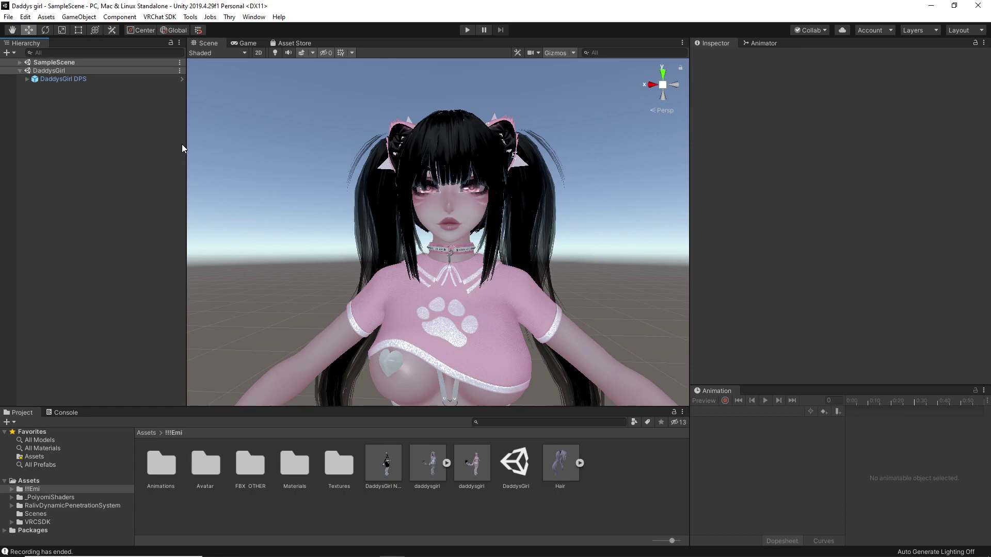
# - Zoom and pan the Scene view to centre the avatar's head and its cat ears
pyautogui.scroll(-5, 460, 246)
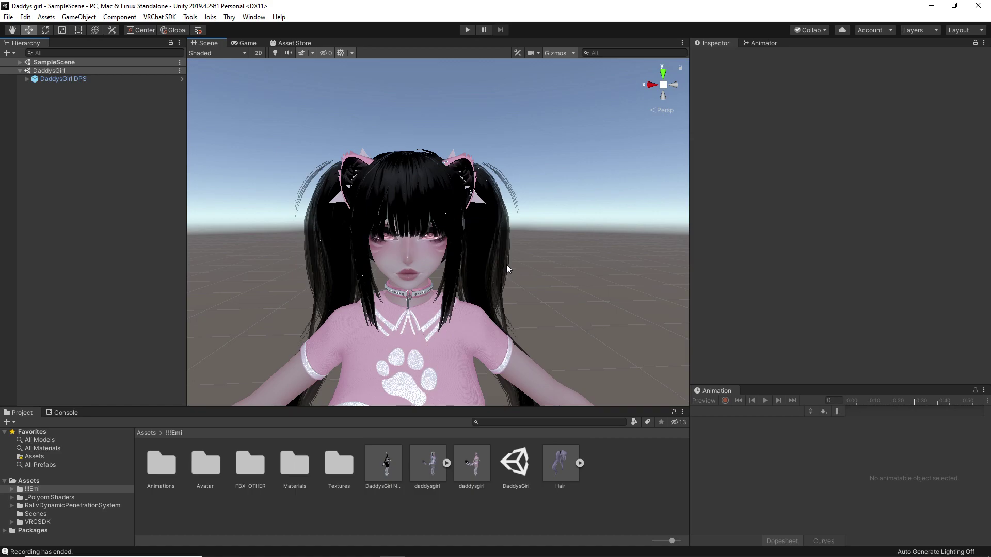
pyautogui.moveTo(522, 250); pyautogui.dragTo(496, 120, button='middle')
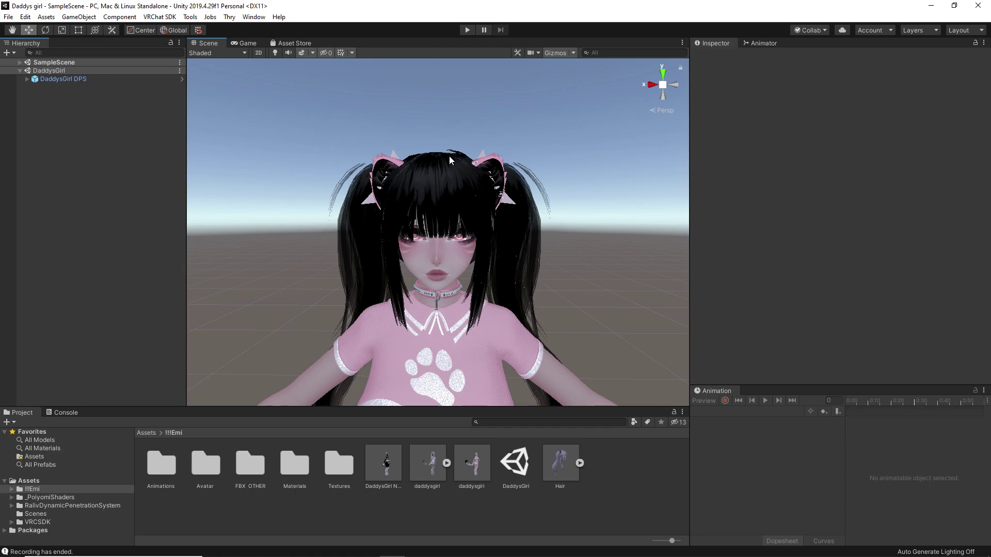
# - Select the Ears & Tail mesh on the avatar's head, zooming in closer
pyautogui.click(393, 165)
pyautogui.click(392, 165)
pyautogui.click(393, 165)
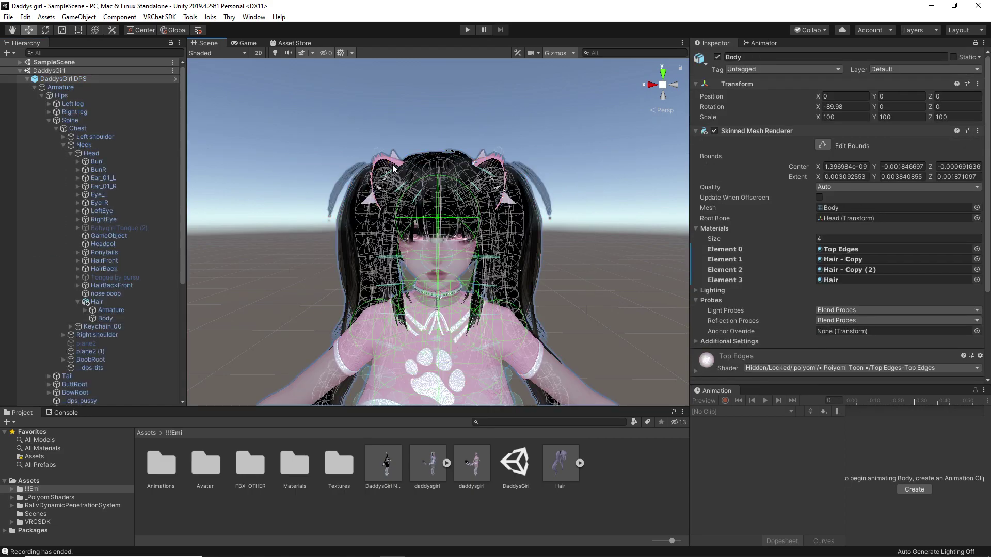
pyautogui.click(393, 166)
pyautogui.scroll(-3, 137, 298)
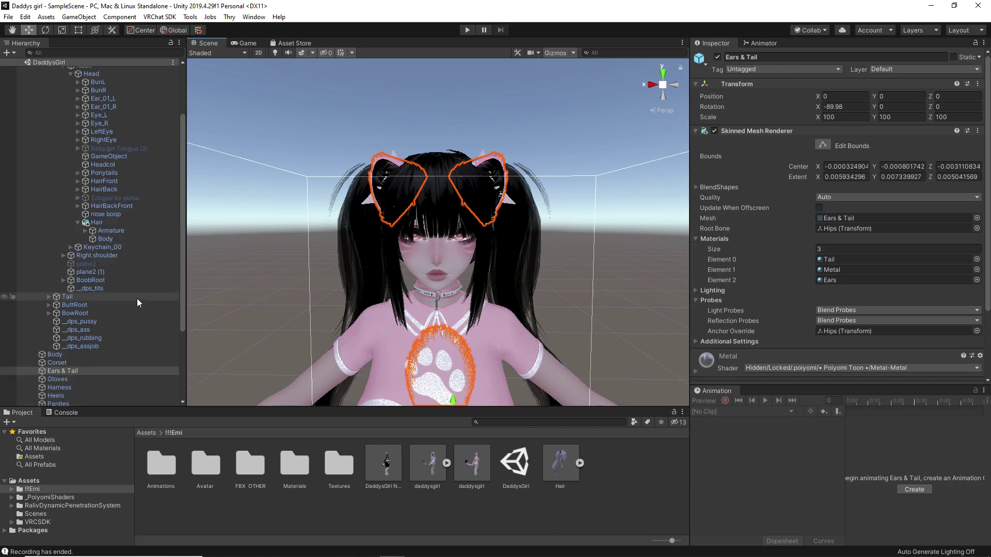
pyautogui.keyDown('alt'); pyautogui.moveTo(464, 273); pyautogui.dragTo(462, 297); pyautogui.keyUp('alt')
# - Try deleting Ears & Tail, then open the daddysgirl prefab from the warning
pyautogui.rightClick(60, 340)
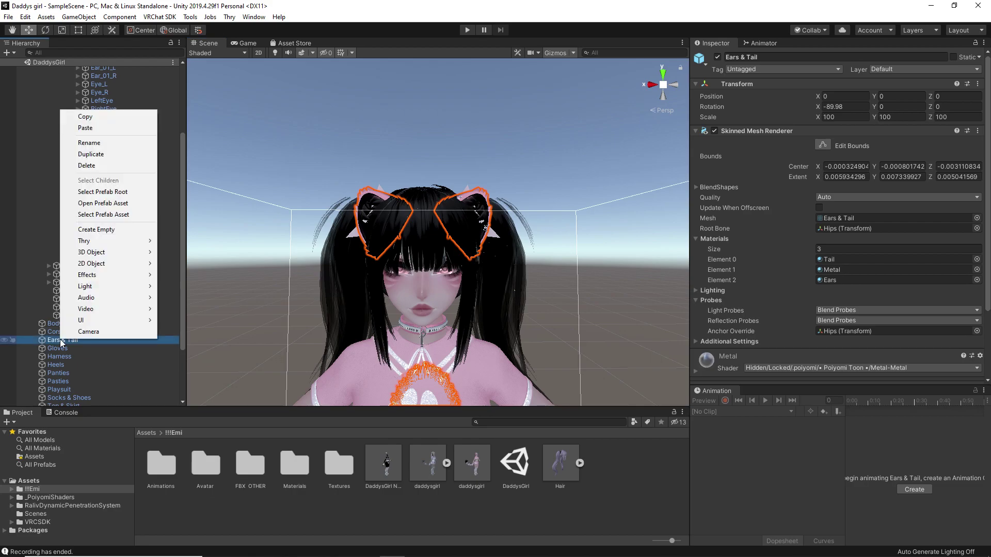
pyautogui.click(84, 165)
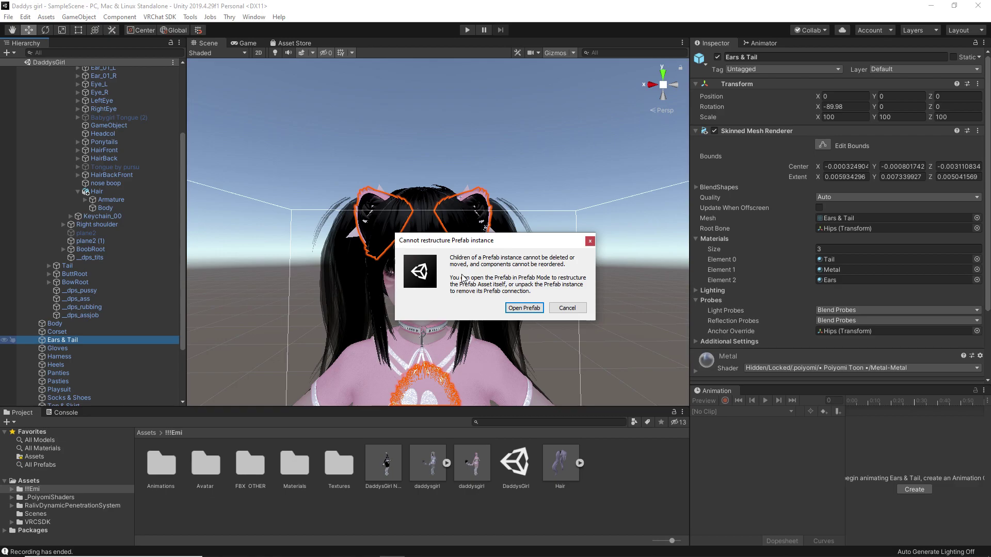
pyautogui.click(524, 309)
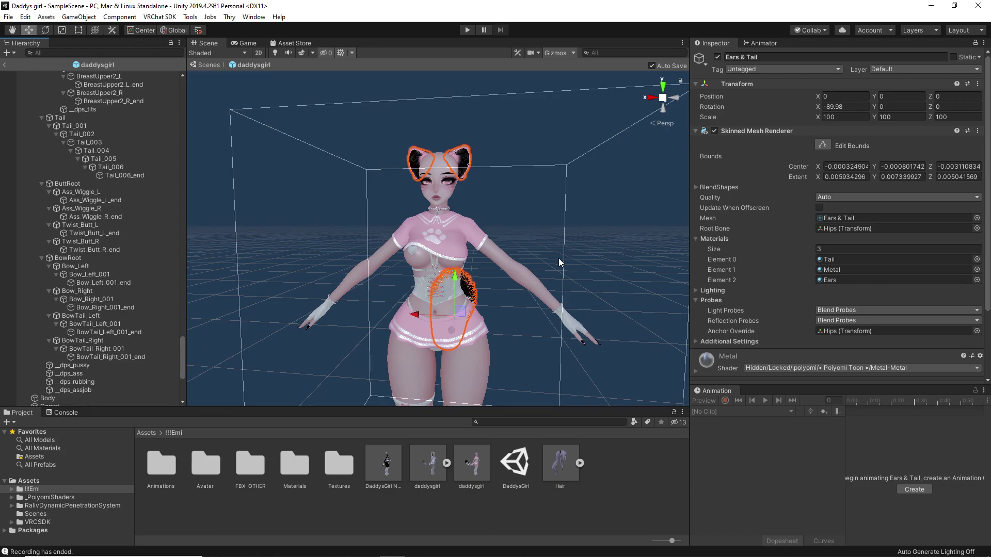
# - Delete the Ears & Tail object from the daddysgirl prefab's Hierarchy
pyautogui.scroll(-8, 80, 235)
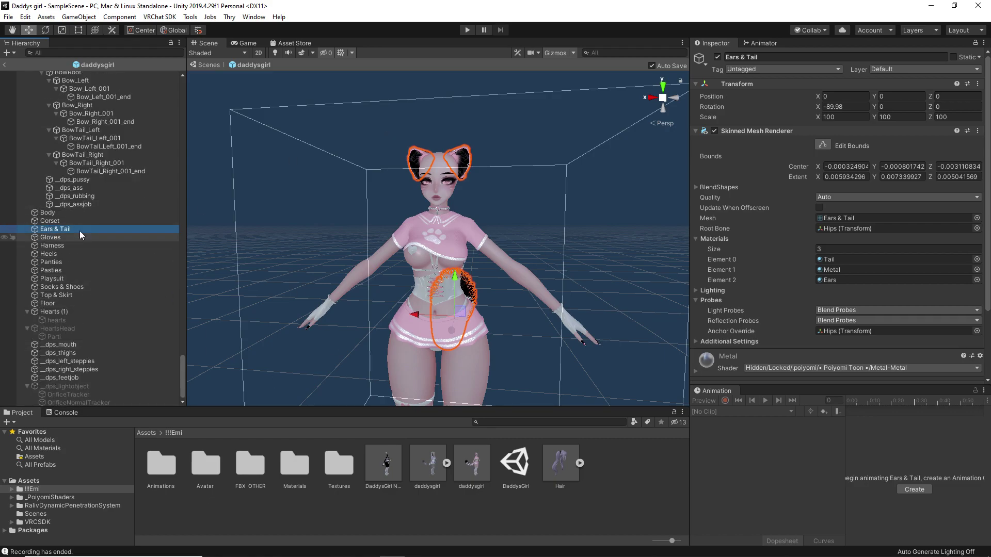
pyautogui.rightClick(56, 230)
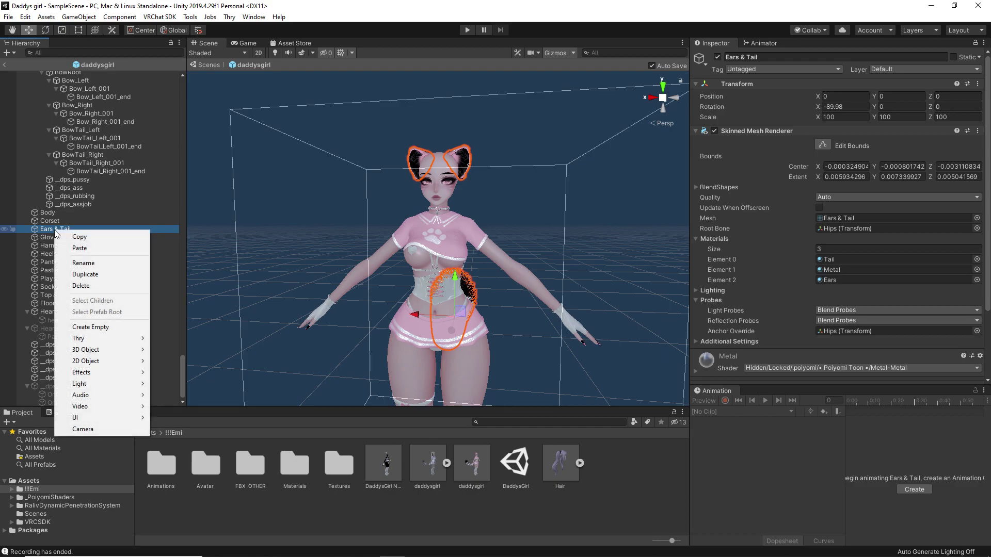
pyautogui.click(81, 286)
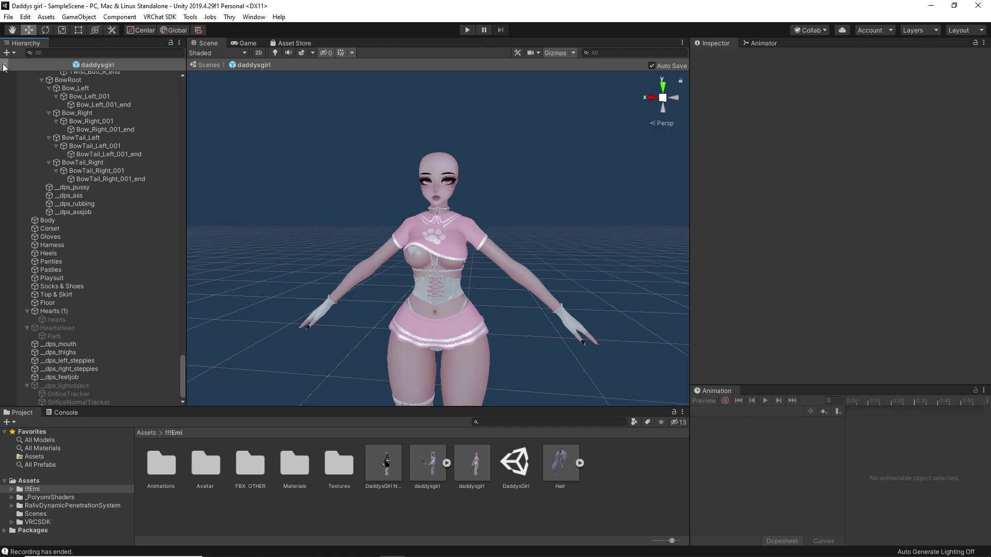
# - Exit Prefab Mode, collapse Armature, and open the FluffyEarsByApyr folder in File Explorer
pyautogui.click(4, 67)
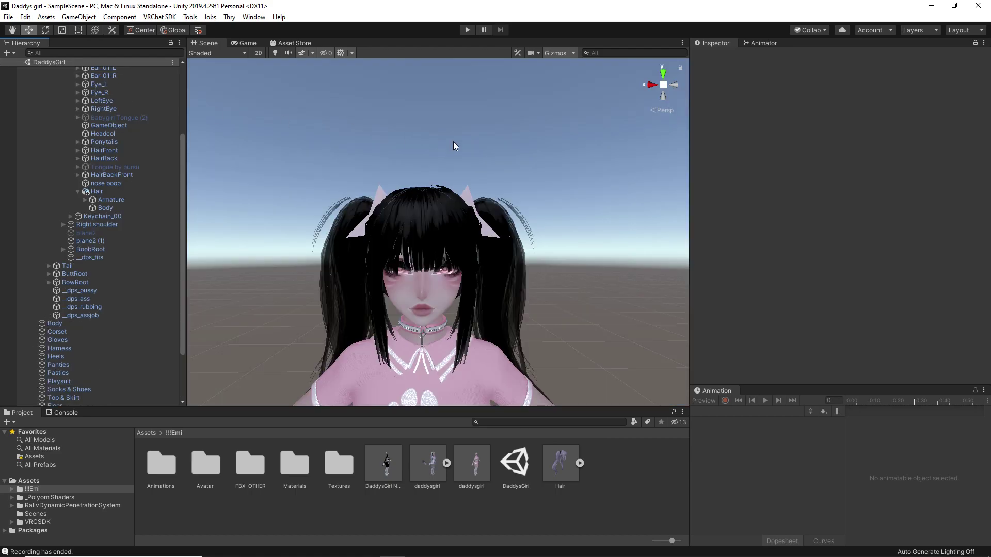
pyautogui.moveTo(454, 141); pyautogui.dragTo(447, 171, button='right')
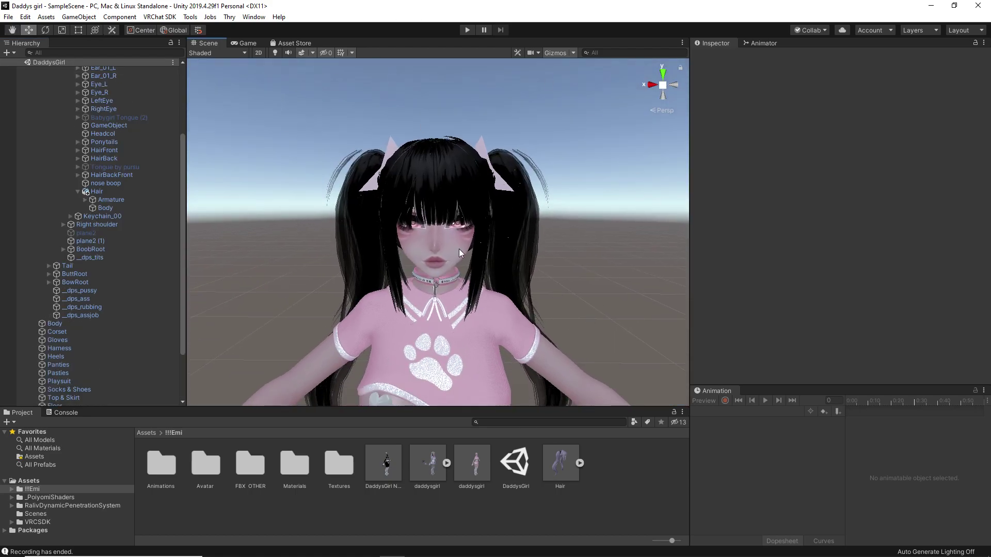
pyautogui.scroll(5, 77, 238)
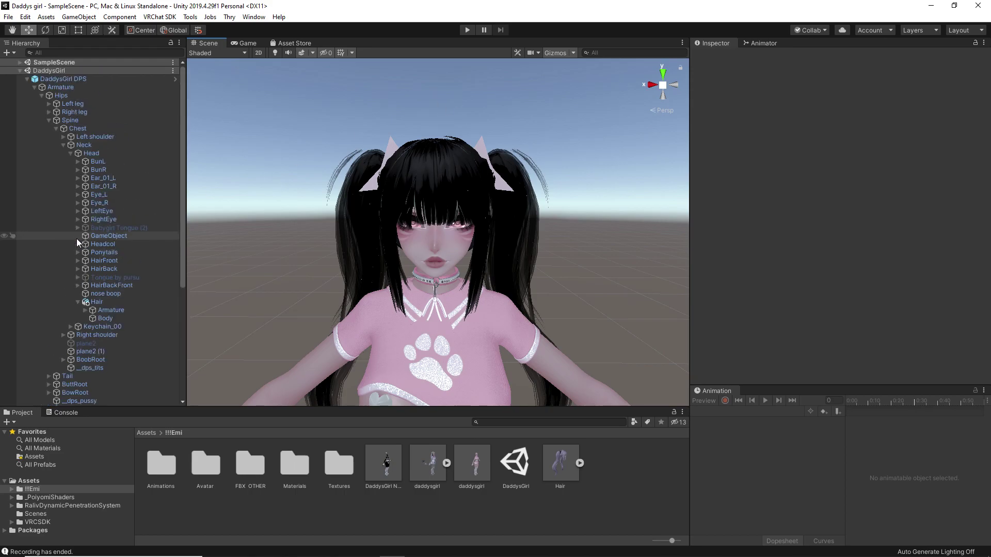
pyautogui.click(34, 87)
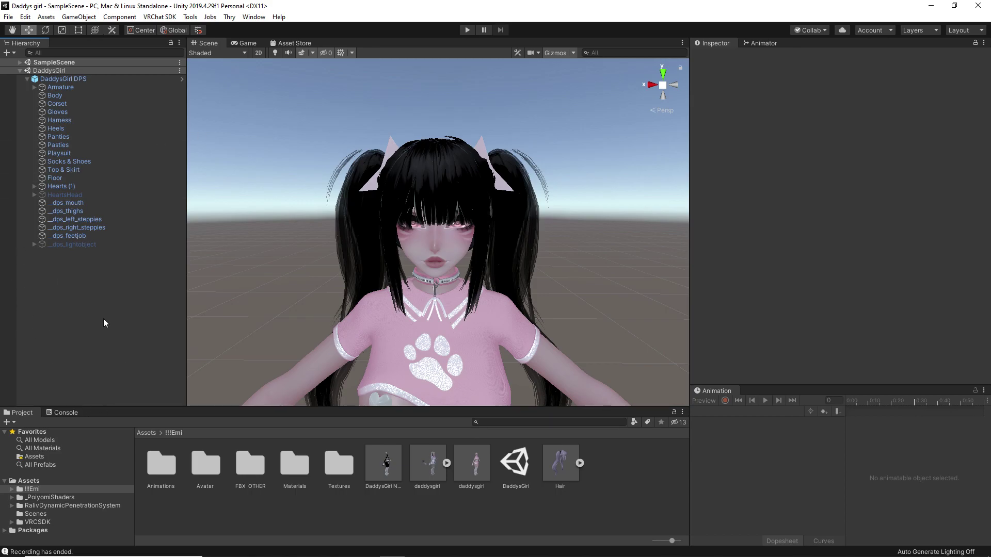
pyautogui.click(290, 555)
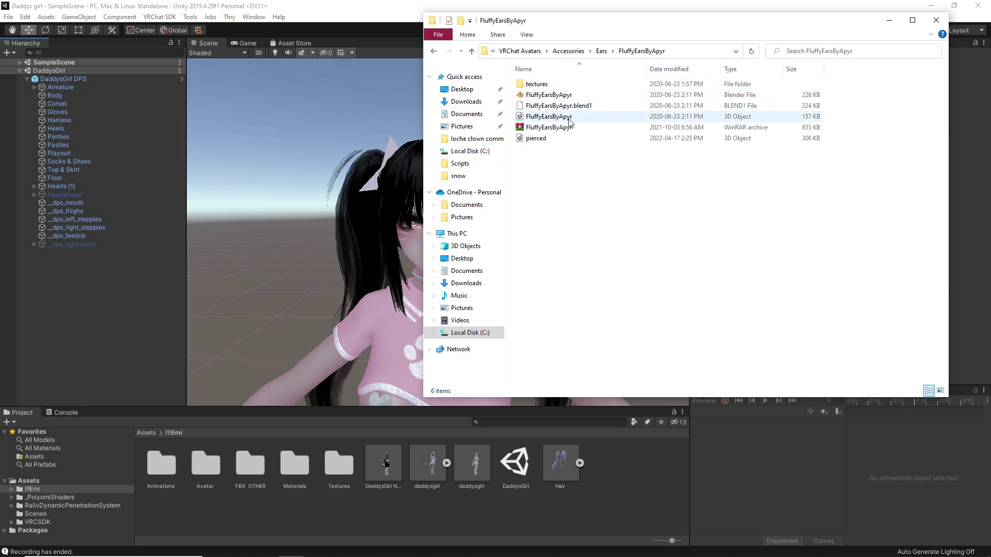
# - Import the FluffyEarsByApyr 3D model into the !!!Emi folder and minimize Explorer
pyautogui.moveTo(570, 122); pyautogui.dragTo(355, 525)
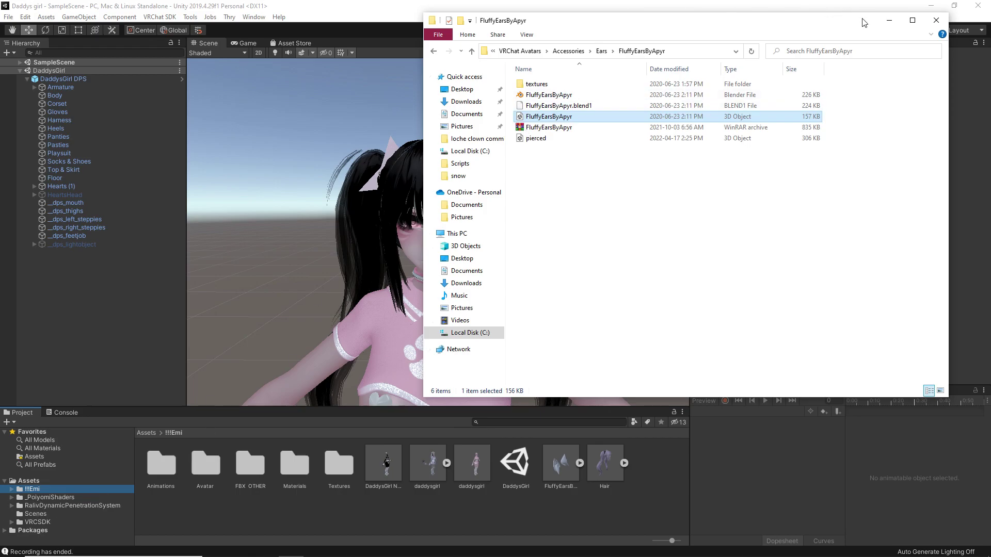
pyautogui.click(889, 21)
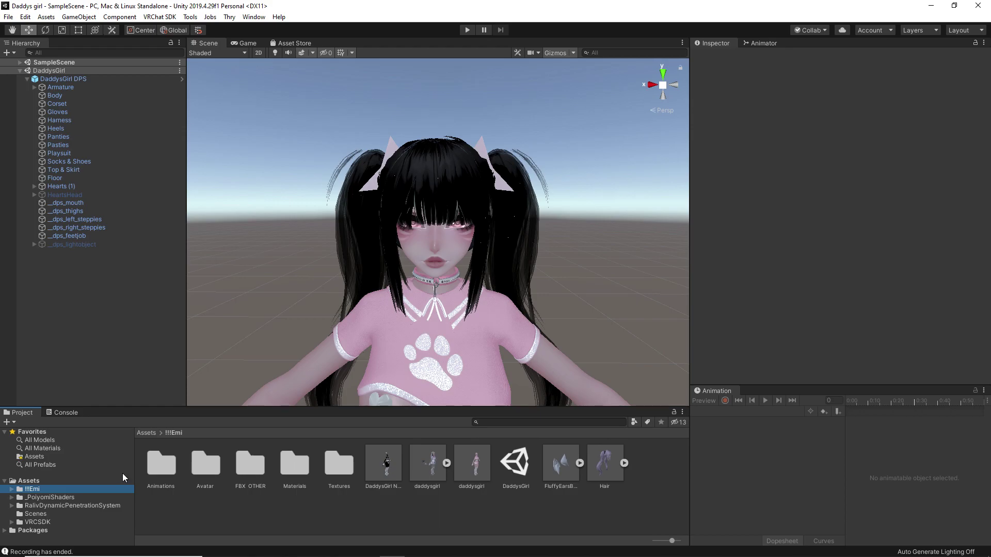
# - Drag the FluffyEarsByApyr asset from !!!Emi into the Hierarchy and zoom out
pyautogui.click(41, 440)
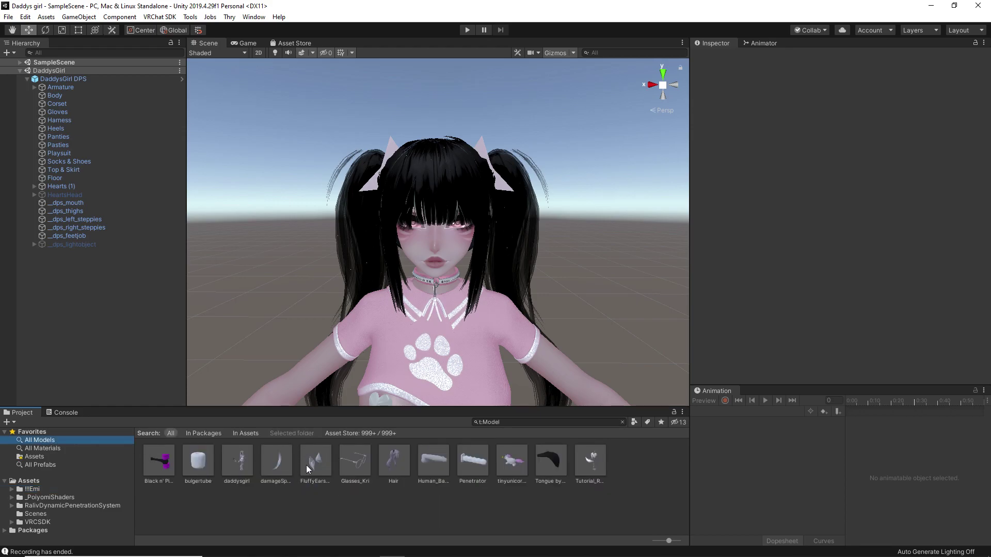
pyautogui.click(46, 488)
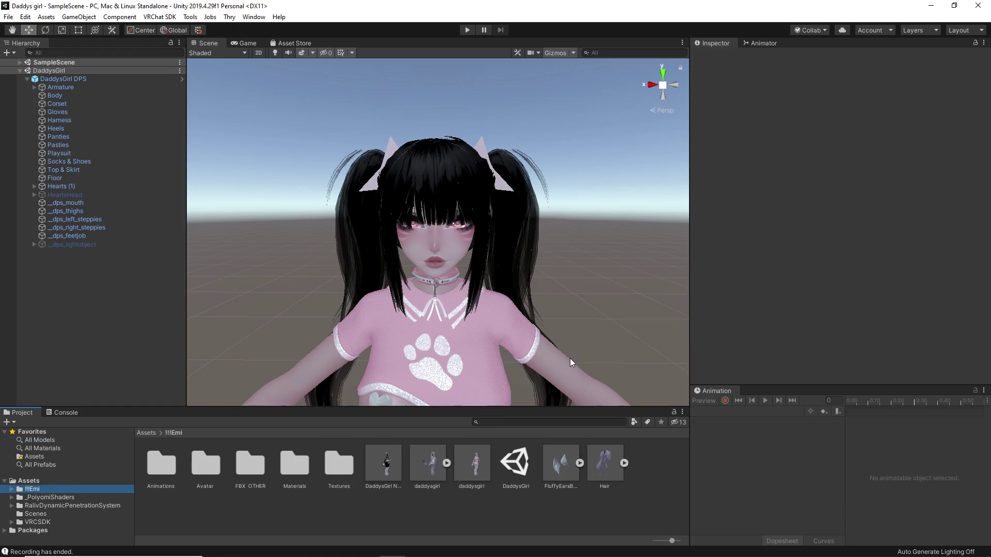
pyautogui.moveTo(561, 462); pyautogui.dragTo(112, 306)
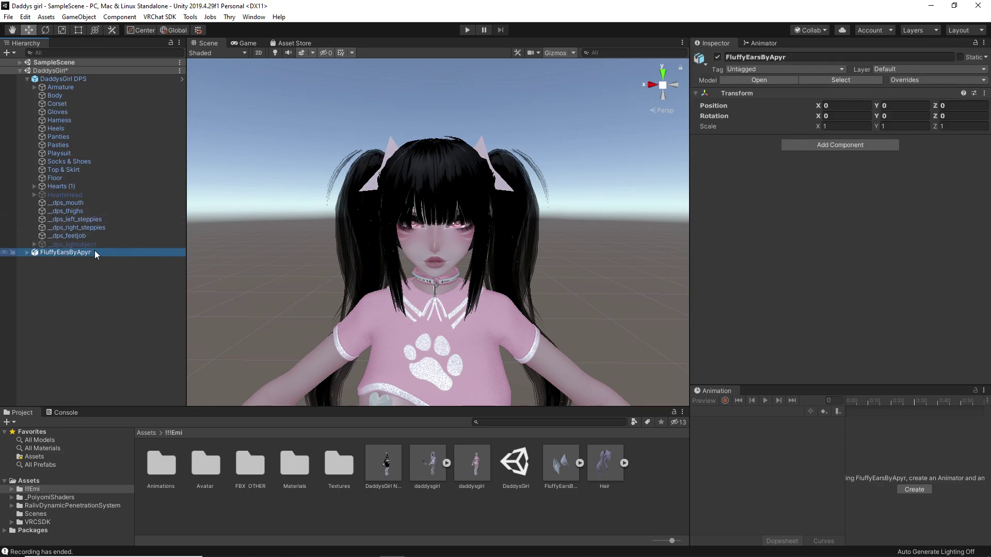
pyautogui.scroll(-10, 500, 206)
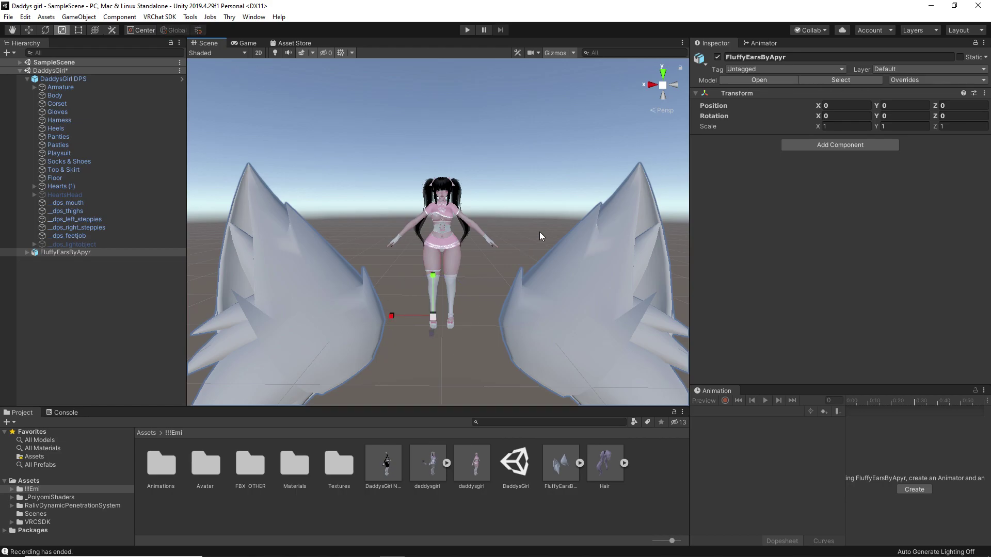
# - Cycle through the Move, Rotate and Scale tools, try shrinking the ears, then undo it
pyautogui.press('r')
pyautogui.press('e')
pyautogui.press('w')
pyautogui.press('r')
pyautogui.press('w')
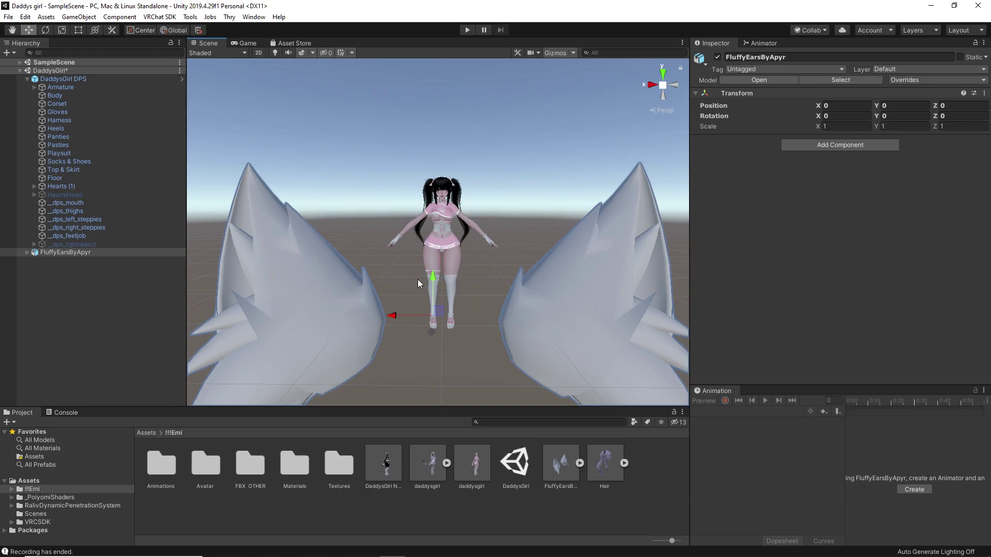
pyautogui.press('e')
pyautogui.press('r')
pyautogui.press('w')
pyautogui.press('e')
pyautogui.press('r')
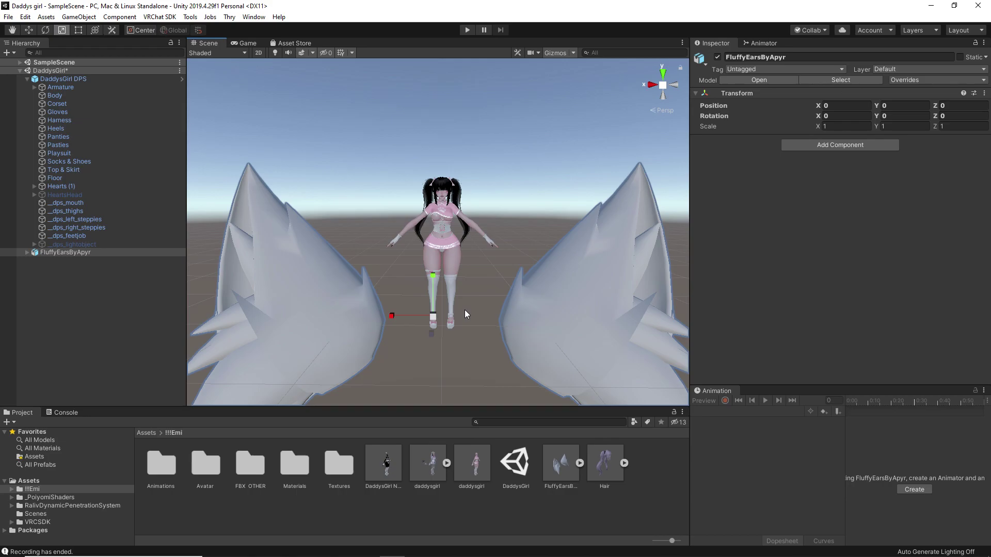
pyautogui.moveTo(439, 321); pyautogui.dragTo(441, 333)
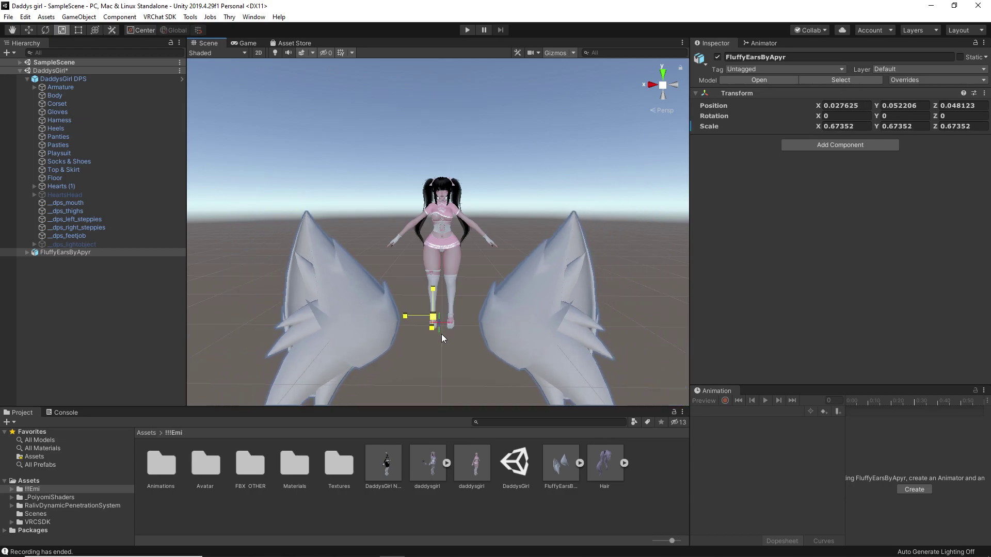
pyautogui.hotkey('ctrl', 'z')
# - Undo a trial rotation, raise the ears to Y 0.744, and set the handle to Pivot
pyautogui.press('e')
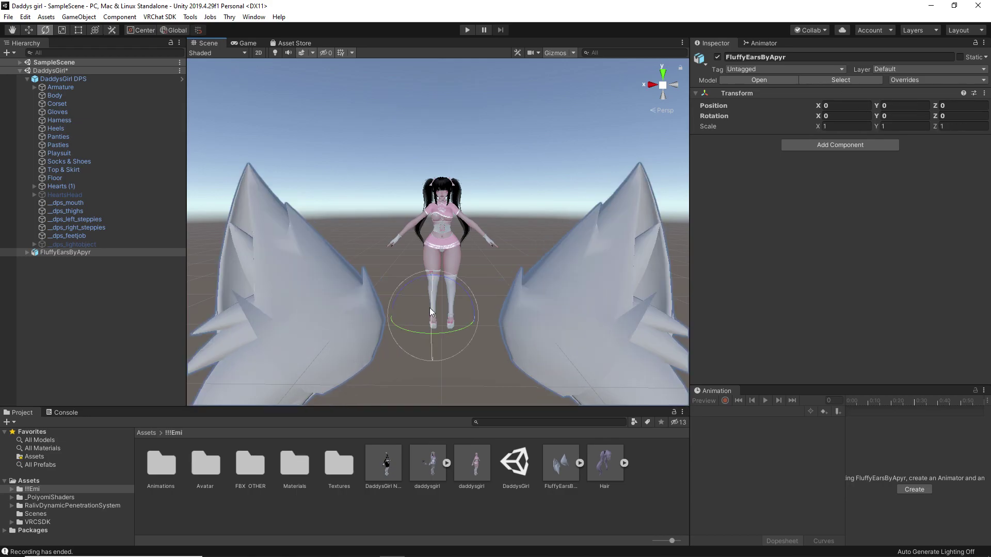
pyautogui.moveTo(444, 333); pyautogui.dragTo(633, 304)
pyautogui.hotkey('ctrl', 'z')
pyautogui.press('w')
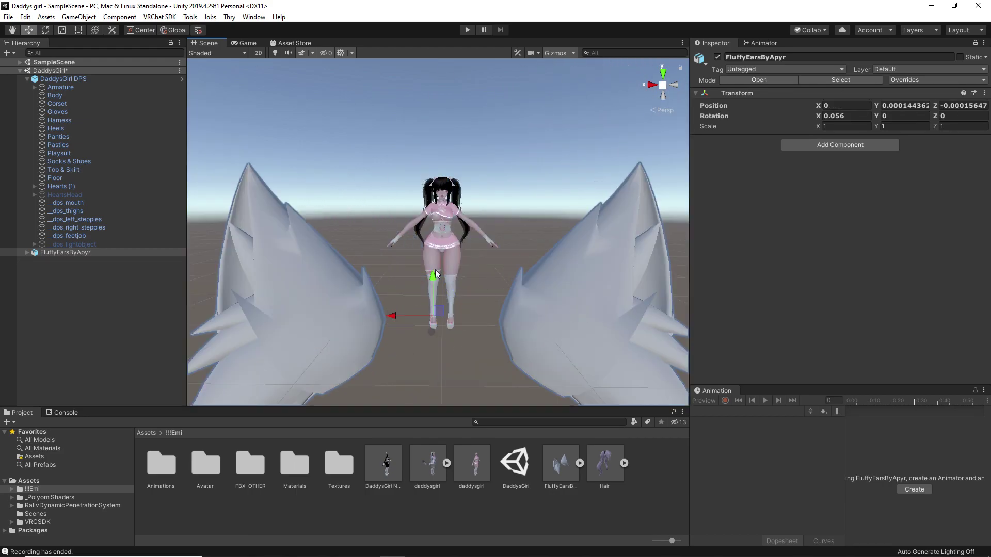
pyautogui.moveTo(435, 270); pyautogui.dragTo(506, 209)
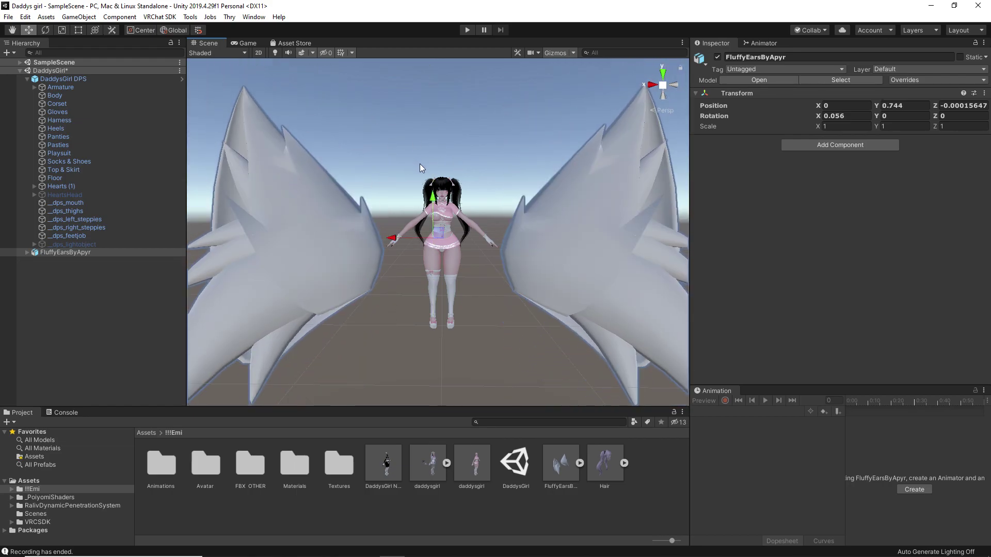
pyautogui.scroll(-3, 420, 163)
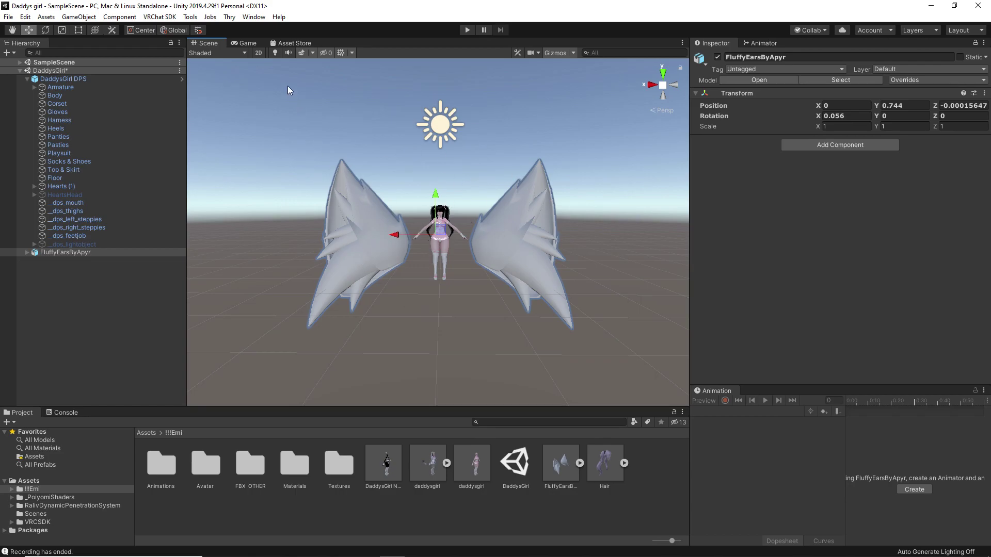
pyautogui.click(151, 30)
# - Keep the handle at Pivot and try uniform and X-axis scaling, undoing the widening
pyautogui.click(143, 30)
pyautogui.click(138, 29)
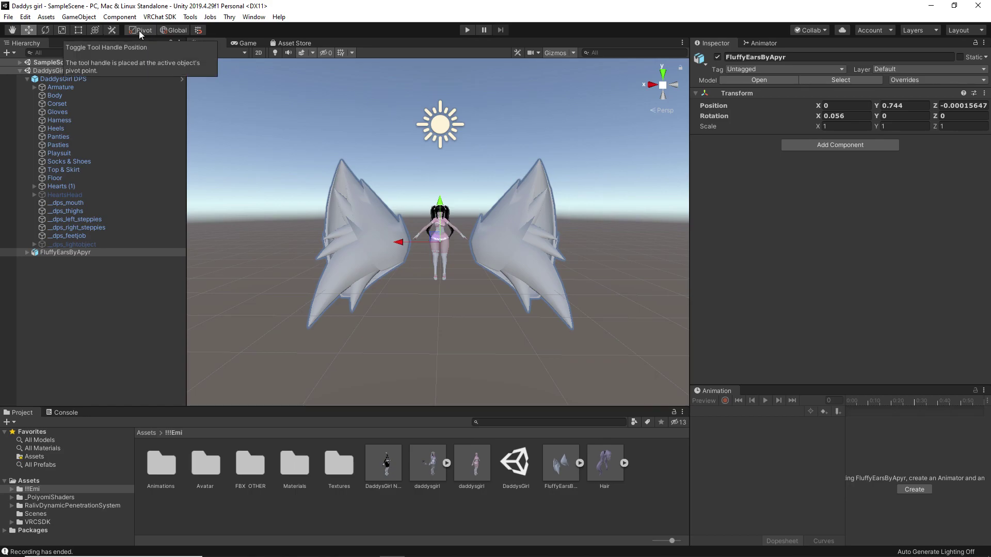
pyautogui.scroll(5, 466, 253)
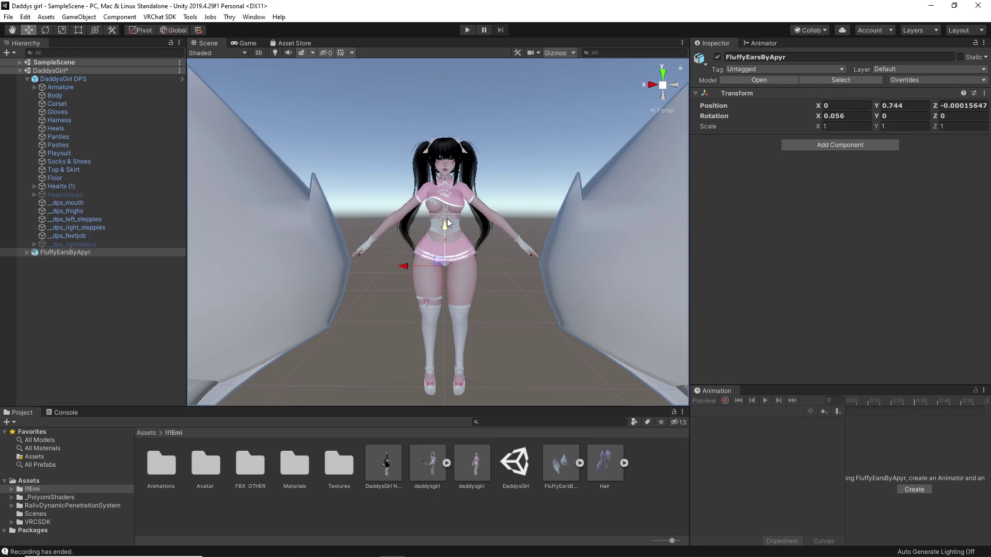
pyautogui.moveTo(447, 219); pyautogui.dragTo(450, 251, button='middle')
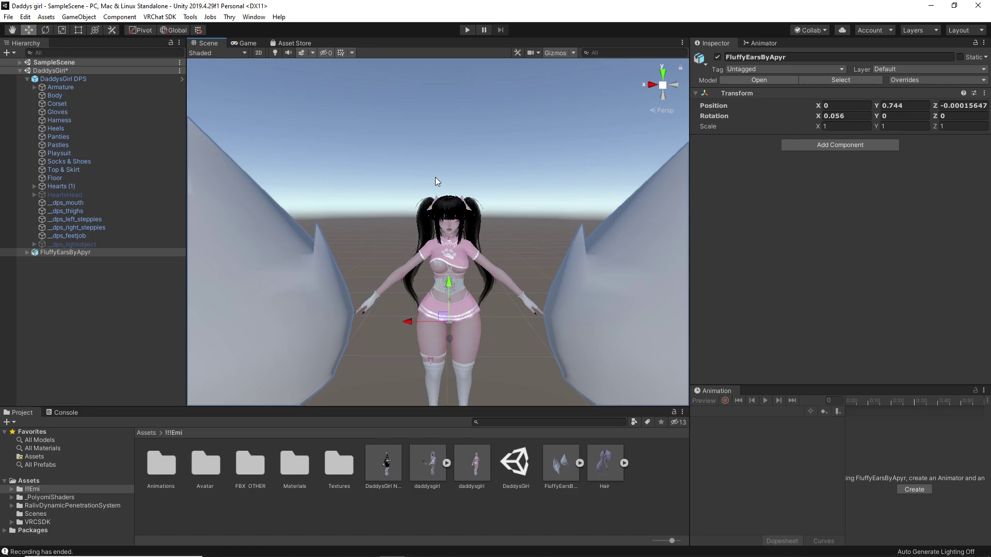
pyautogui.press('r')
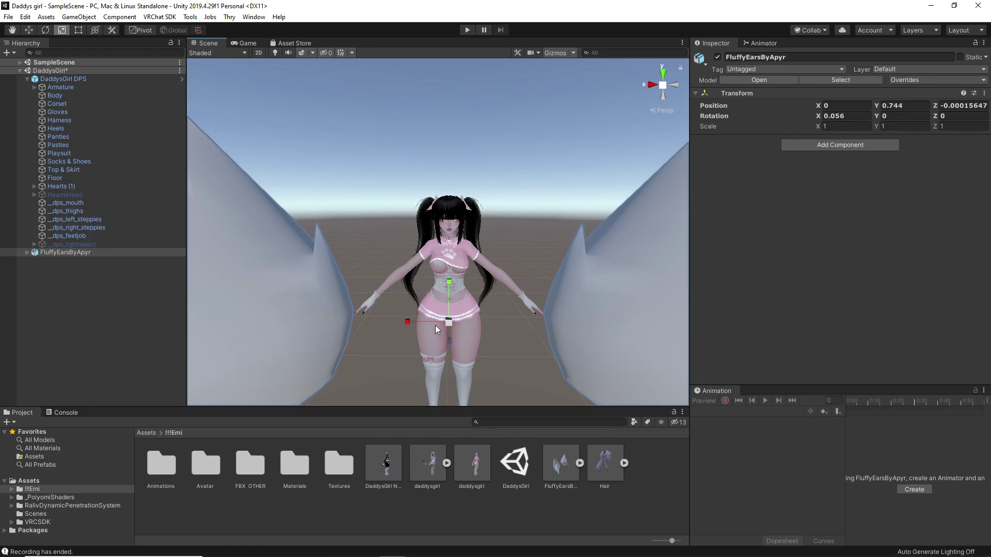
pyautogui.moveTo(546, 324); pyautogui.dragTo(468, 324, button='right')
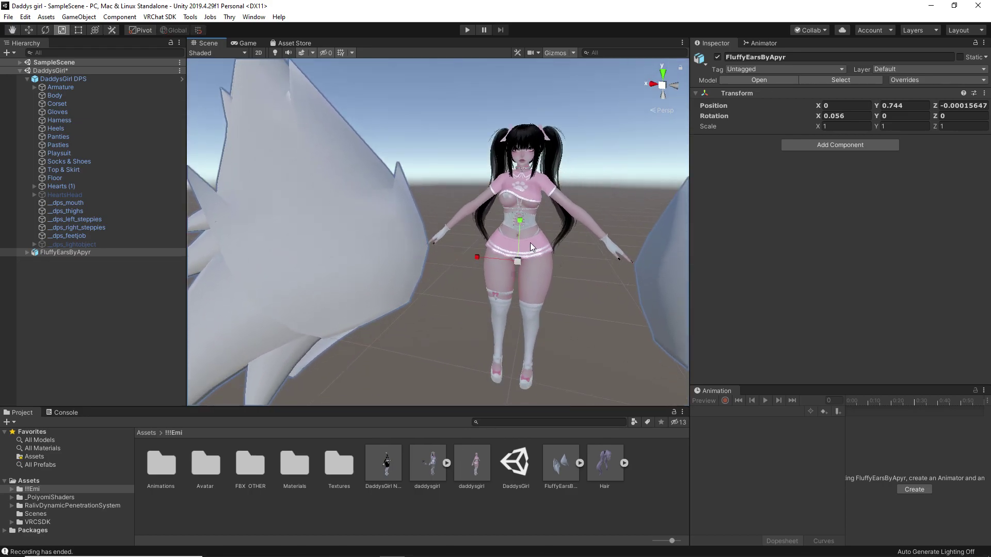
pyautogui.moveTo(518, 260)
pyautogui.mouseDown()
pyautogui.moveTo(534, 302)
pyautogui.moveTo(527, 263)
pyautogui.mouseUp()
pyautogui.moveTo(513, 270); pyautogui.dragTo(386, 275, button='right')
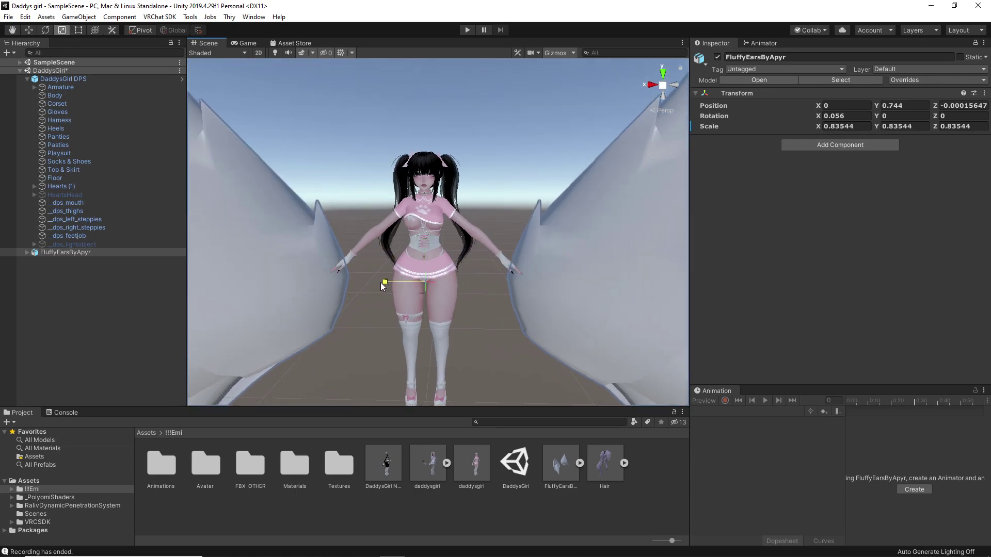
pyautogui.moveTo(381, 284); pyautogui.dragTo(445, 287)
pyautogui.hotkey('ctrl', 'z')
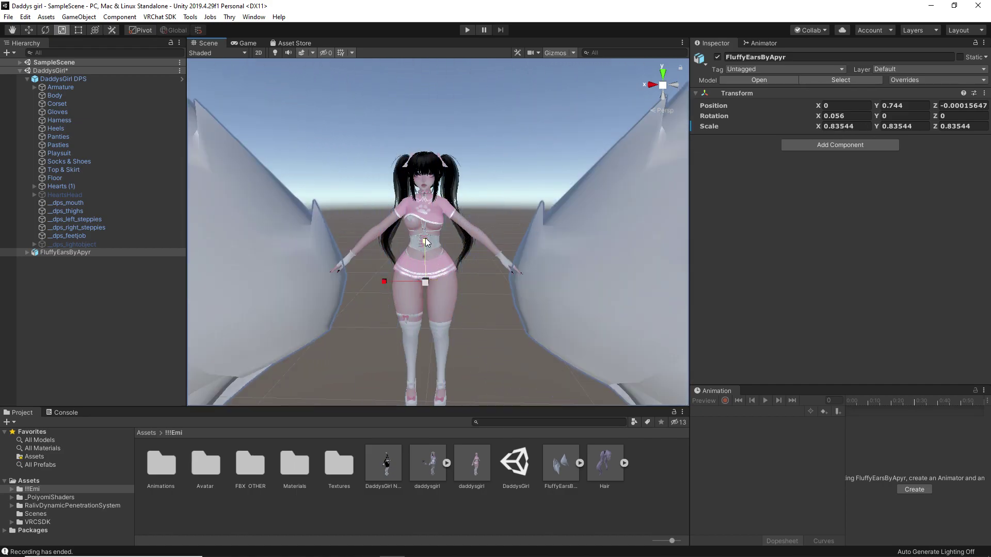
# - Undo trial Y and Z squashes, then scale the ears uniformly to about 0.0542
pyautogui.moveTo(426, 241); pyautogui.dragTo(420, 277)
pyautogui.scroll(-2, 432, 274)
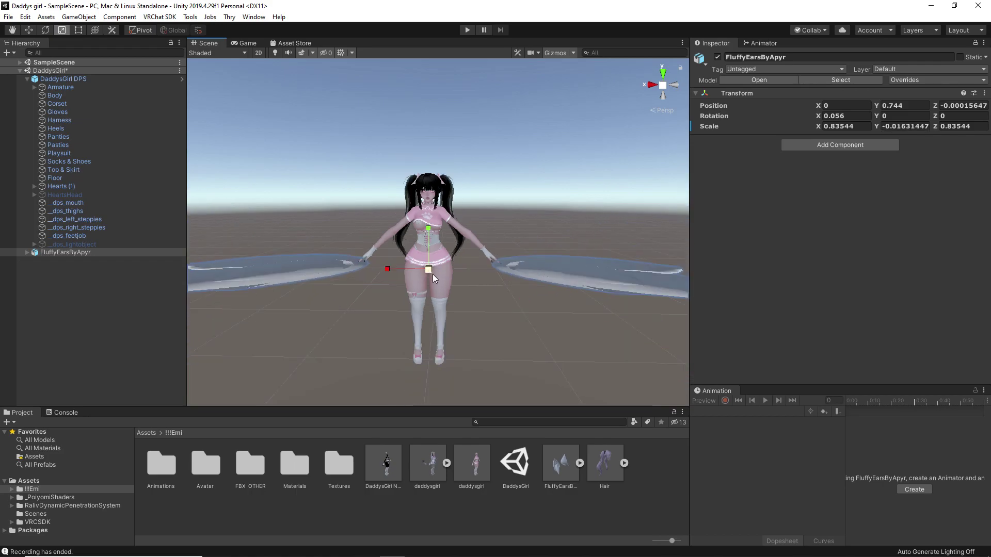
pyautogui.scroll(-1, 432, 274)
pyautogui.hotkey('ctrl', 'z')
pyautogui.moveTo(427, 274)
pyautogui.keyDown('alt'); pyautogui.mouseDown()
pyautogui.moveTo(392, 292)
pyautogui.moveTo(328, 253)
pyautogui.moveTo(510, 265)
pyautogui.moveTo(426, 264)
pyautogui.mouseUp(); pyautogui.keyUp('alt')
pyautogui.scroll(2, 426, 264)
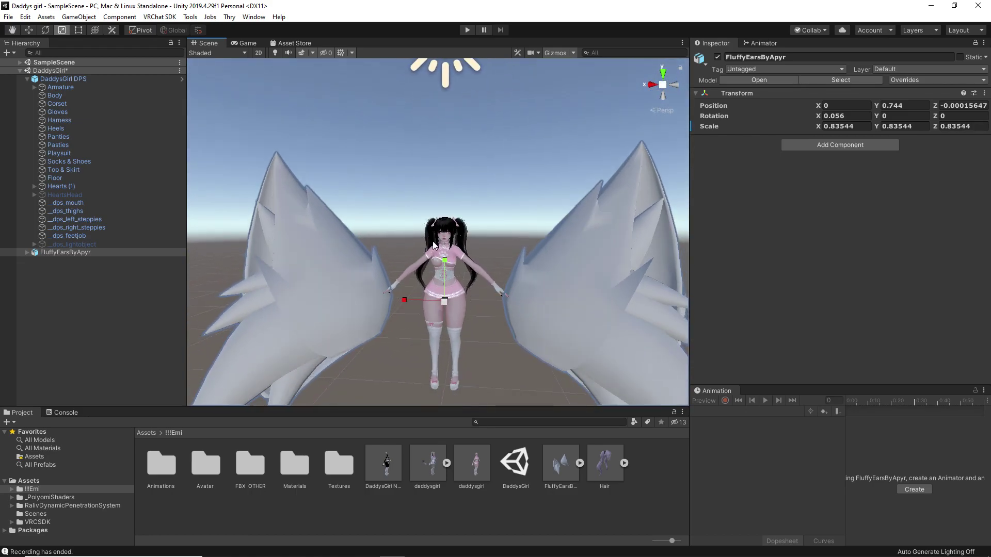
pyautogui.hotkey('ctrl', 'z')
pyautogui.scroll(2, 397, 290)
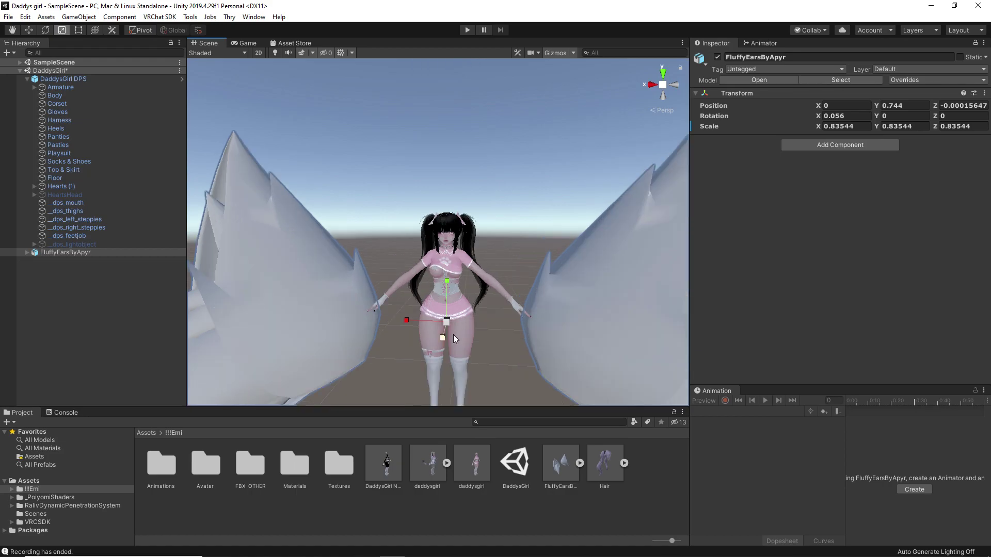
pyautogui.moveTo(447, 323); pyautogui.dragTo(463, 374)
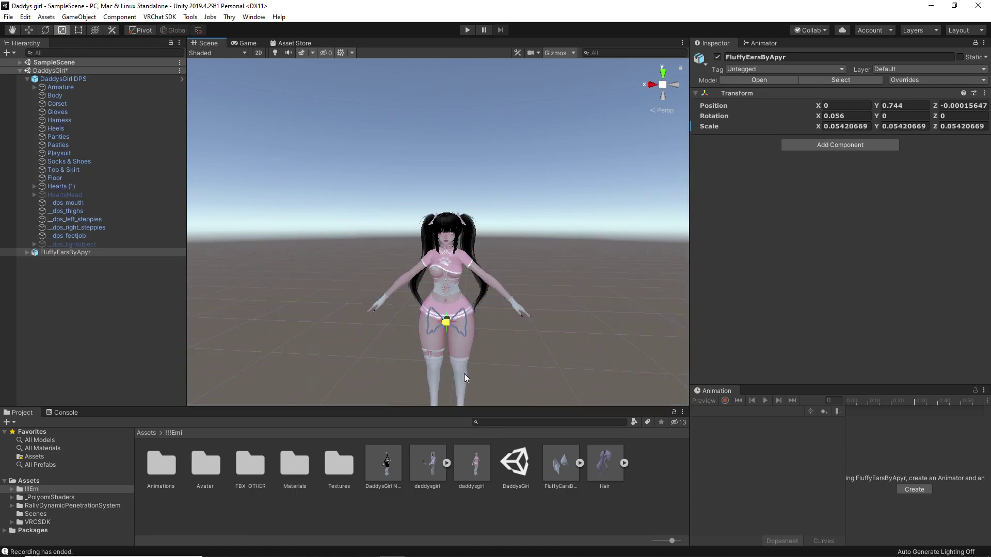
pyautogui.scroll(2, 460, 323)
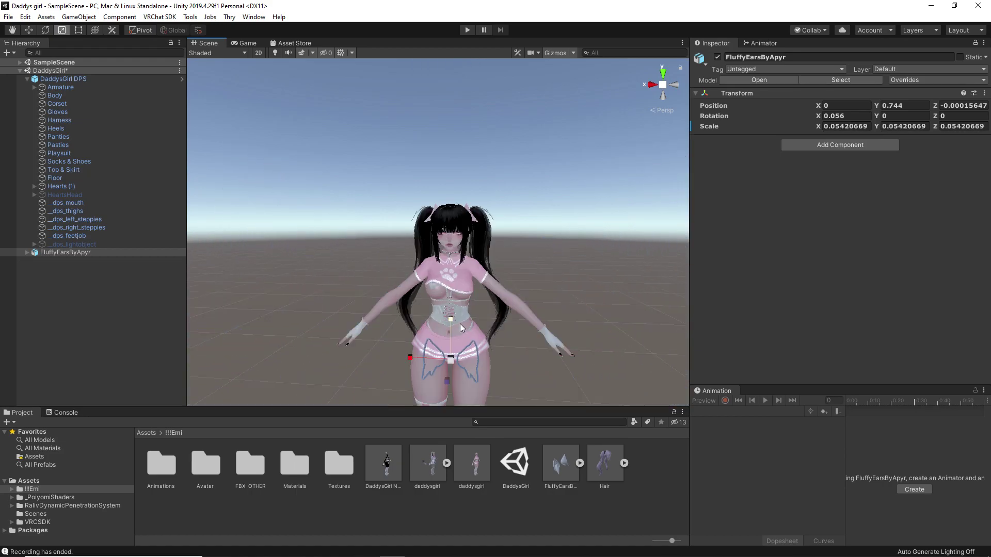
pyautogui.scroll(4, 460, 324)
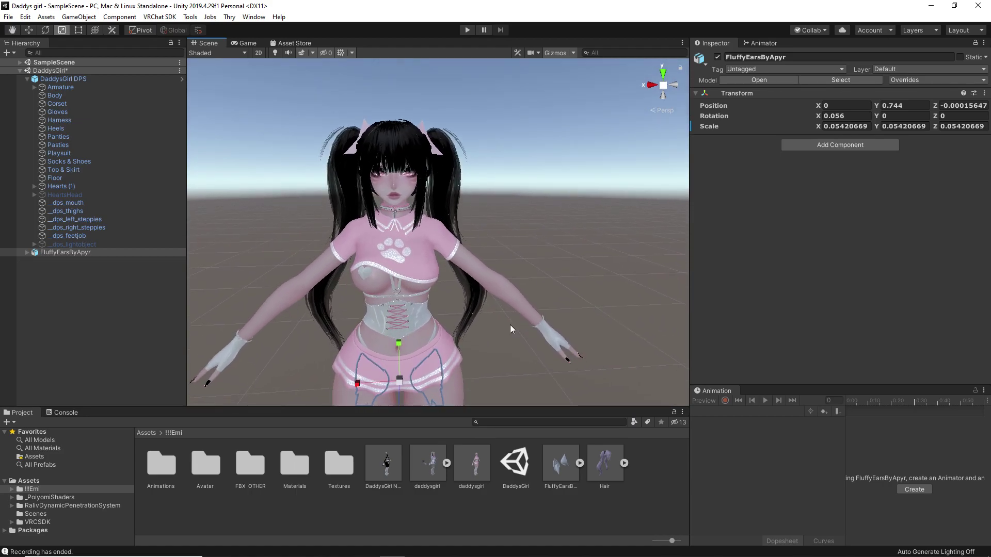
# - Move the ears up onto the avatar's head at Y 1.454
pyautogui.press('w')
pyautogui.moveTo(401, 353); pyautogui.dragTo(388, 161)
pyautogui.keyDown('alt'); pyautogui.moveTo(465, 169); pyautogui.dragTo(460, 255); pyautogui.keyUp('alt')
pyautogui.scroll(5, 460, 254)
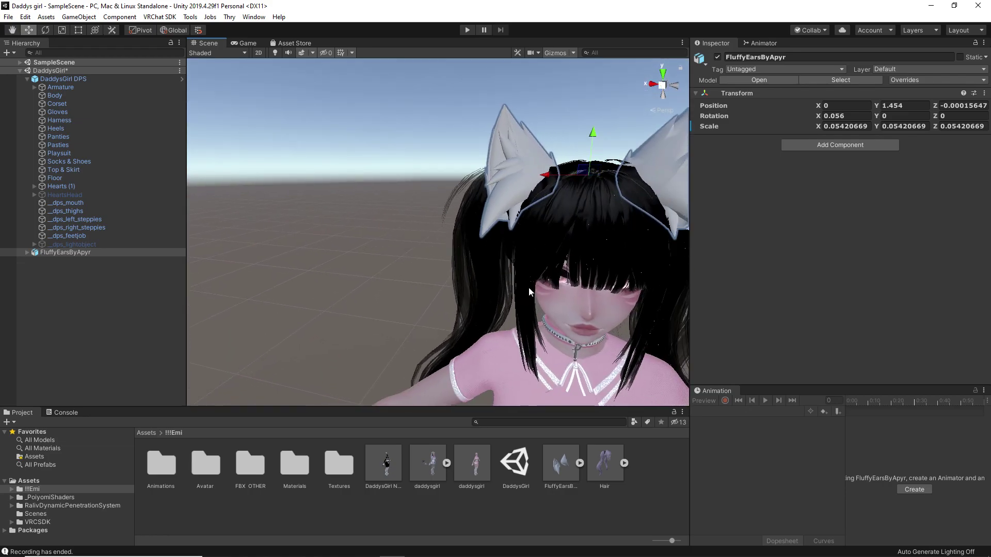
# - Rescale the ears narrower and taller to X 0.038, Y 0.068, Z 0.043
pyautogui.keyDown('alt'); pyautogui.moveTo(529, 287); pyautogui.dragTo(559, 258); pyautogui.keyUp('alt')
pyautogui.press('r')
pyautogui.moveTo(457, 182); pyautogui.dragTo(429, 266)
pyautogui.moveTo(467, 227); pyautogui.dragTo(469, 205)
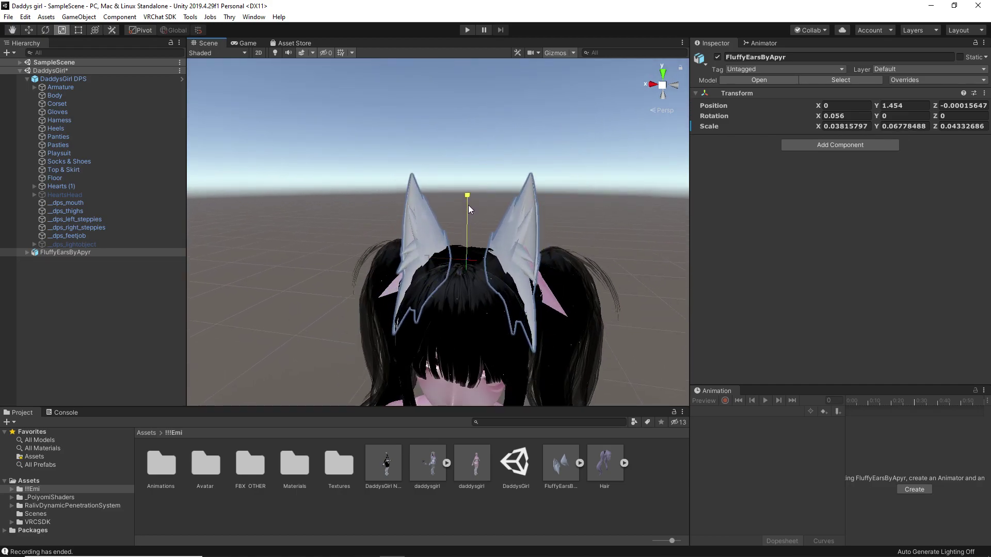
pyautogui.click(487, 162)
pyautogui.scroll(-5, 509, 305)
pyautogui.scroll(2, 508, 300)
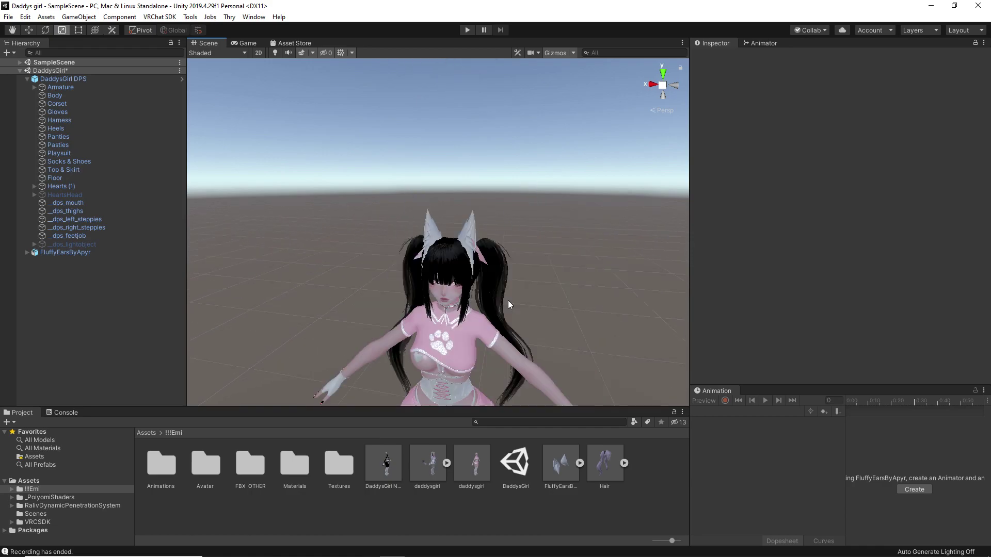
pyautogui.scroll(3, 493, 234)
# - Try tilting the ears with the Rotate tool, undo it, and orbit to an angled front view
pyautogui.click(132, 252)
pyautogui.press('e')
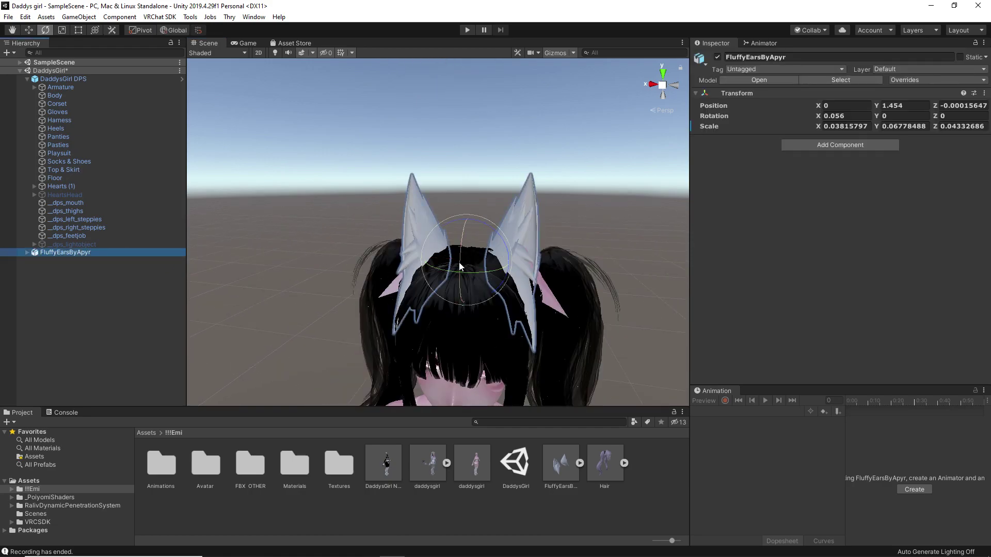
pyautogui.moveTo(461, 266); pyautogui.dragTo(472, 337)
pyautogui.click(423, 320)
pyautogui.hotkey('ctrl', 'z')
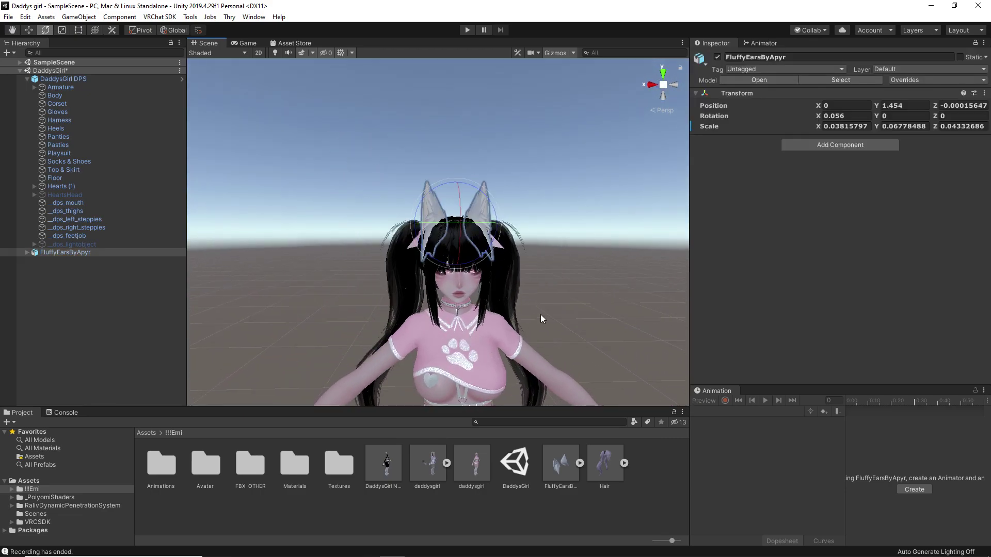
pyautogui.click(540, 314)
pyautogui.keyDown('alt'); pyautogui.moveTo(540, 315); pyautogui.dragTo(374, 175); pyautogui.keyUp('alt')
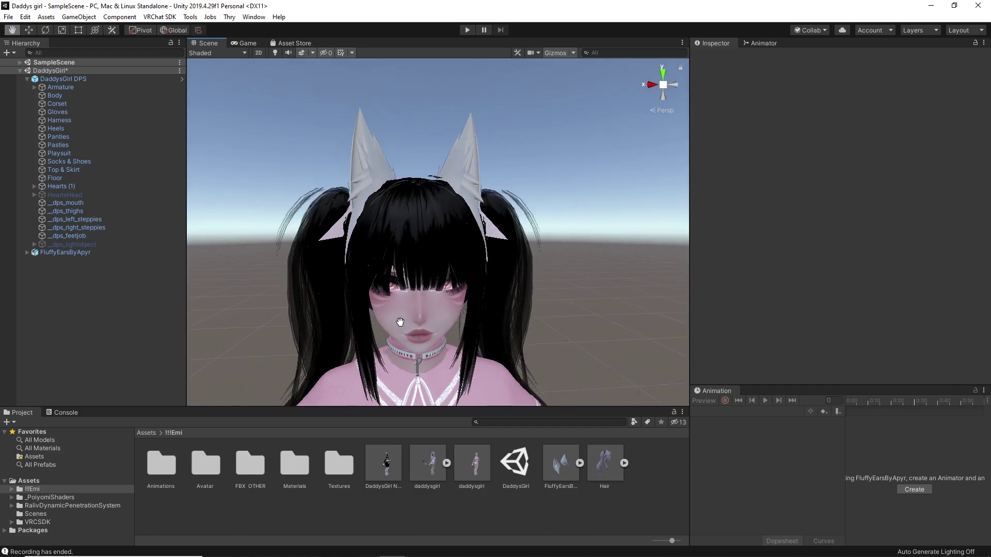
# - Expand Armature and drag FluffyEarsByApyr onto the Head bone under Hips > Spine > Chest > Neck
pyautogui.click(374, 175)
pyautogui.press('r')
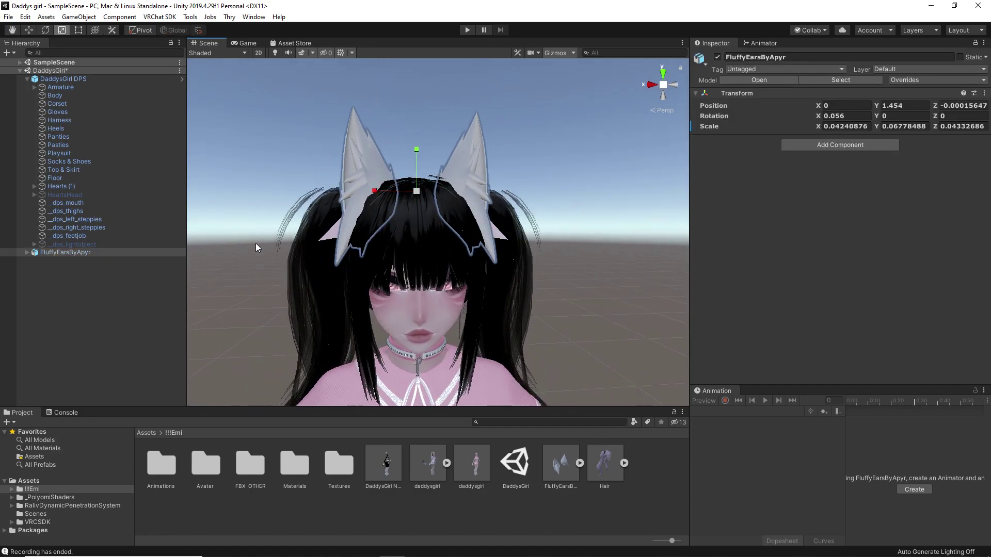
pyautogui.click(256, 243)
pyautogui.moveTo(424, 279); pyautogui.dragTo(486, 283, button='middle')
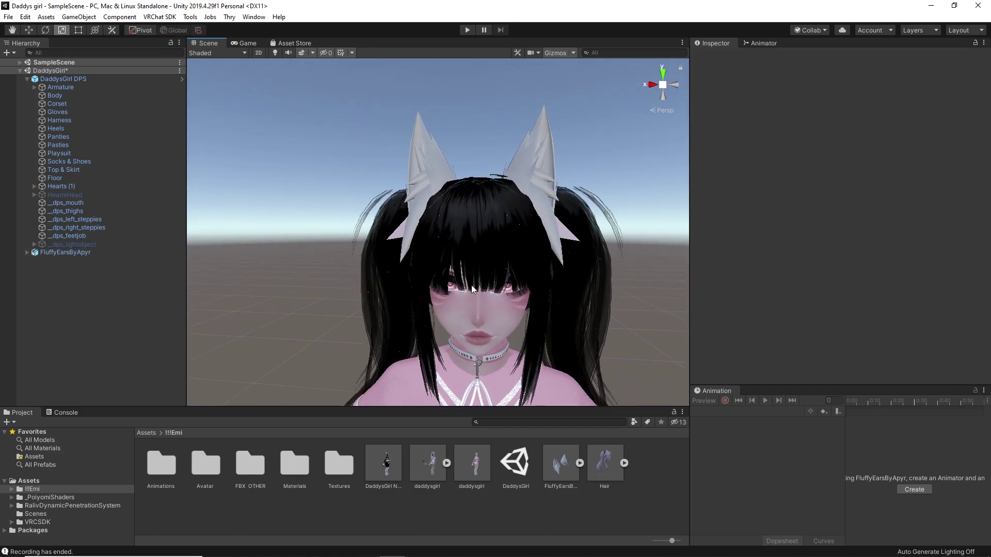
pyautogui.click(55, 88)
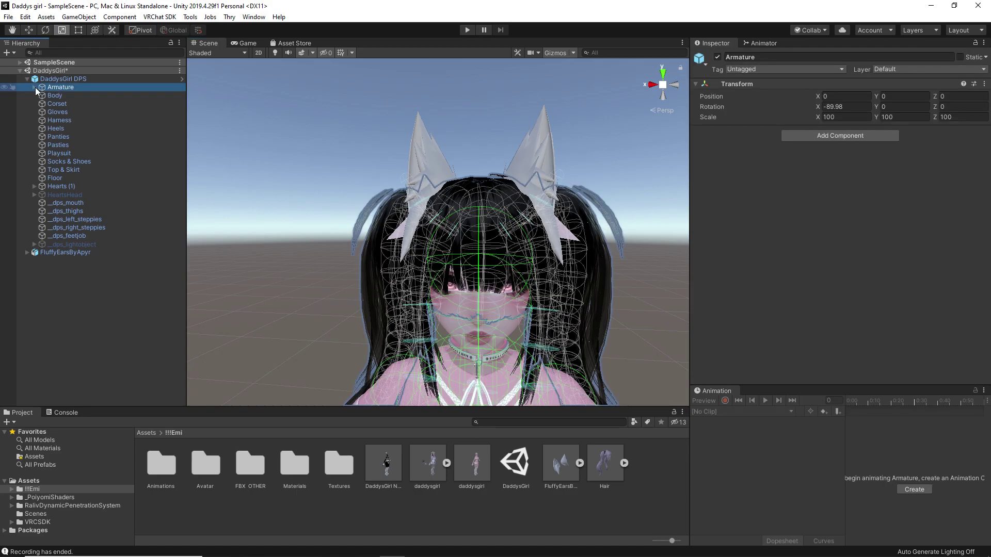
pyautogui.keyDown('alt'); pyautogui.click(33, 88); pyautogui.keyUp('alt')
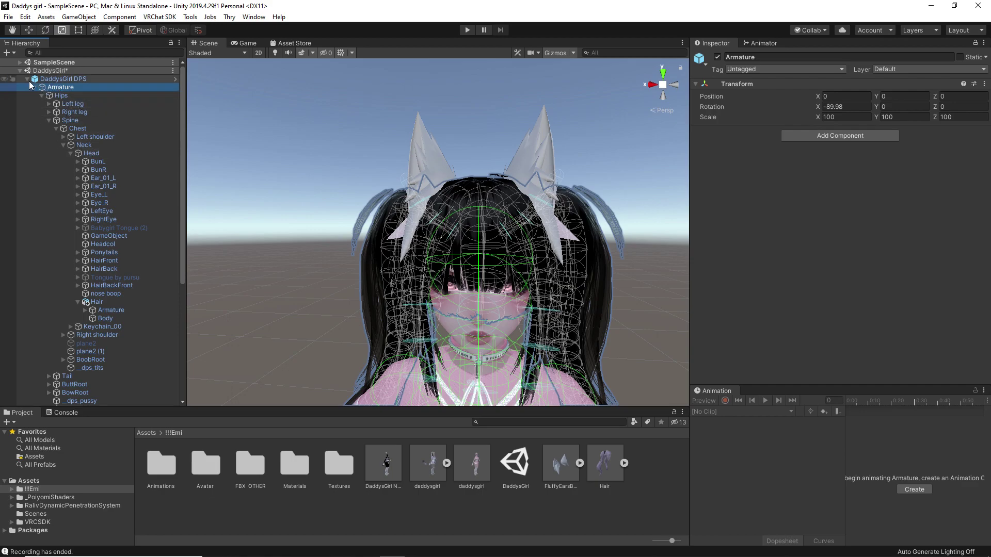
pyautogui.scroll(-8, 124, 140)
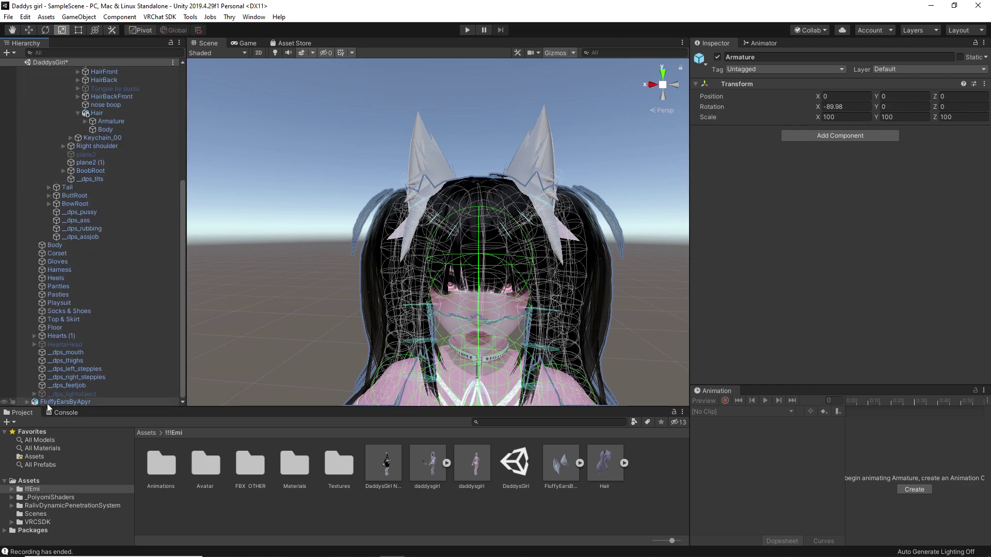
pyautogui.moveTo(48, 403); pyautogui.dragTo(103, 104)
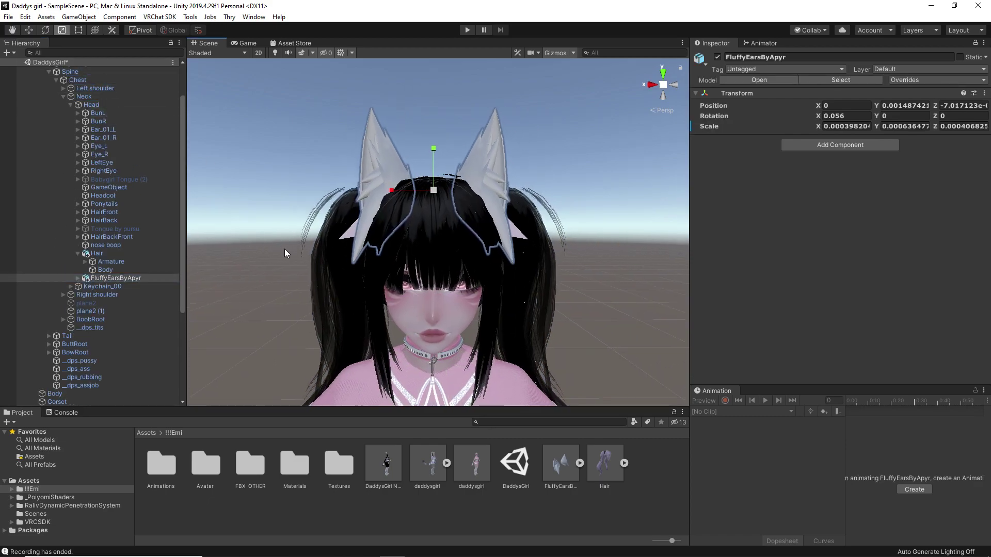
pyautogui.moveTo(284, 249); pyautogui.dragTo(227, 277, button='middle')
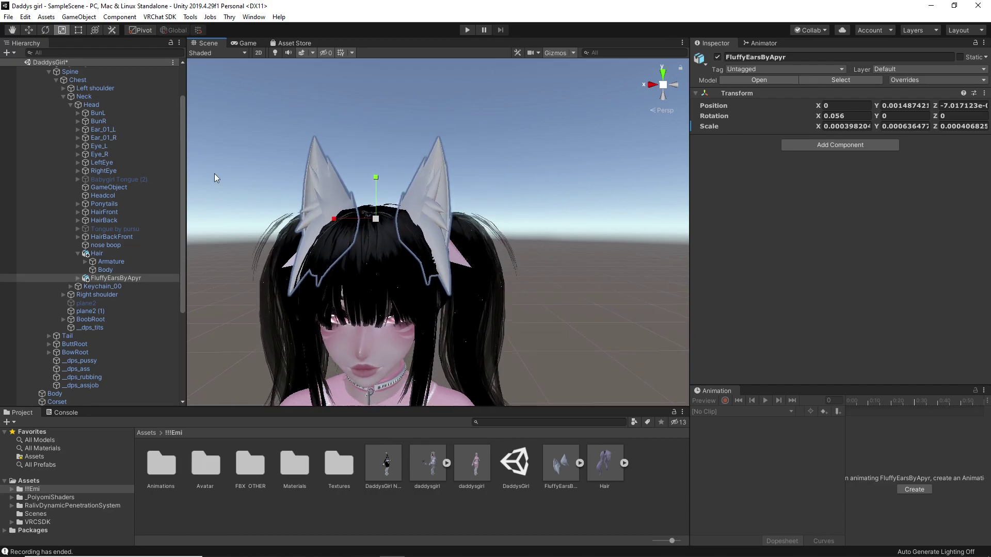
pyautogui.click(466, 31)
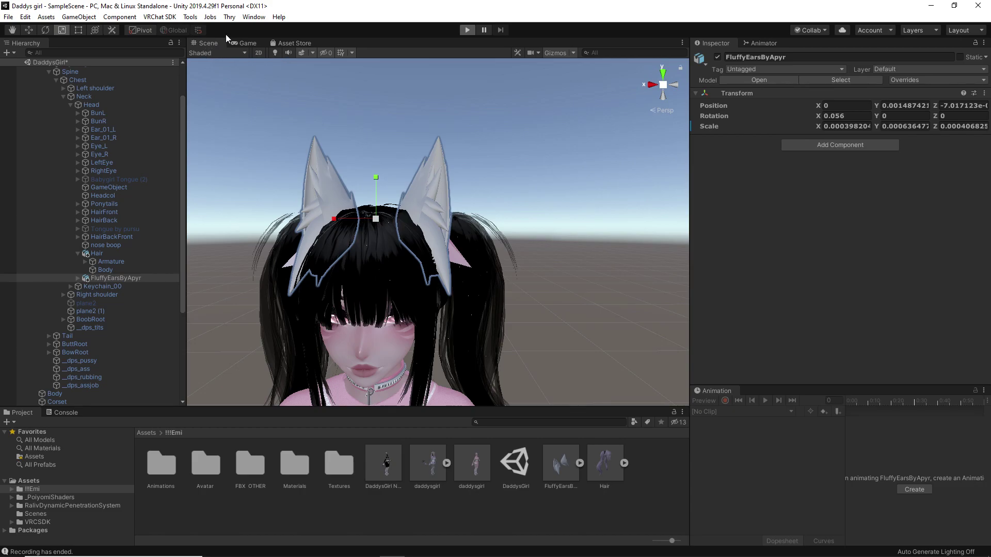
pyautogui.click(467, 30)
pyautogui.click(197, 44)
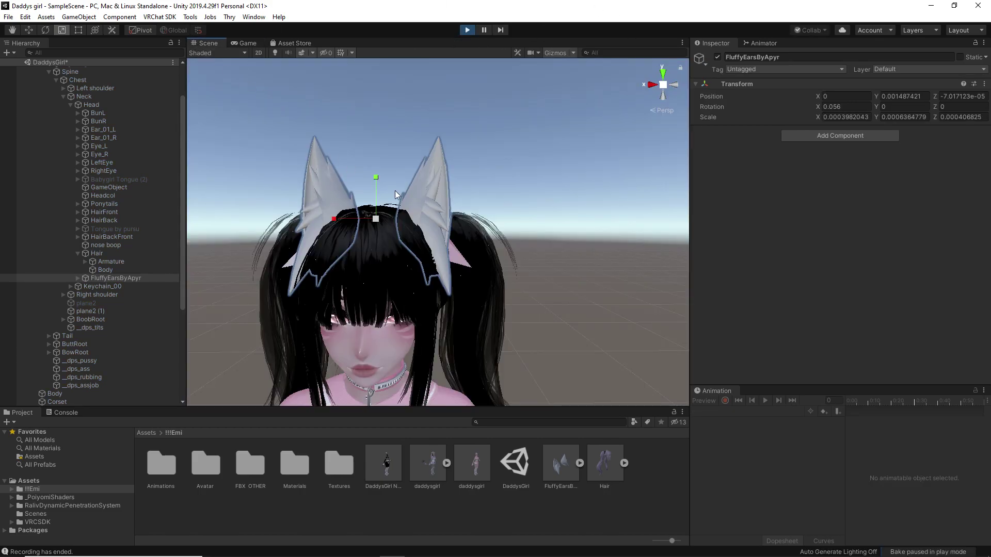
pyautogui.moveTo(395, 190); pyautogui.dragTo(233, 202, button='right')
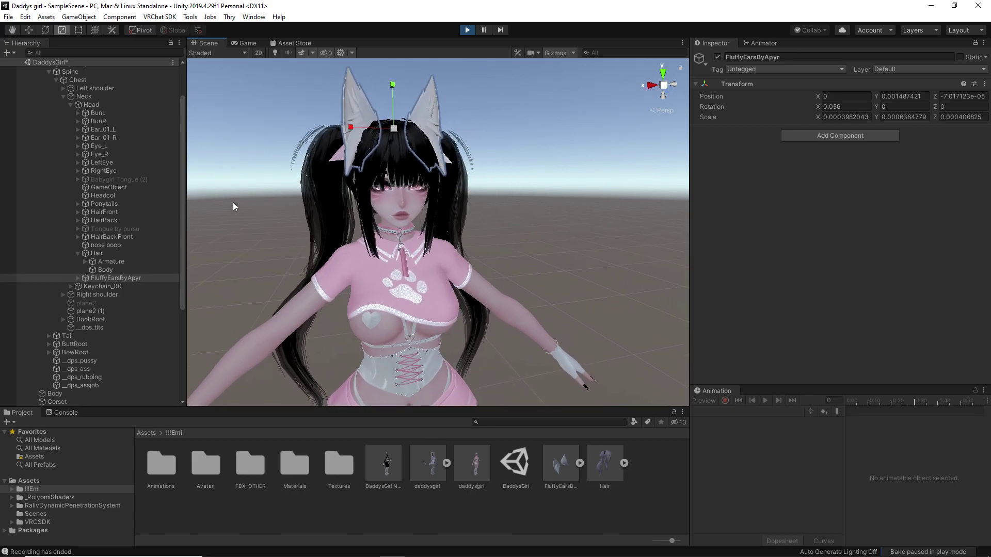
pyautogui.scroll(3, 146, 183)
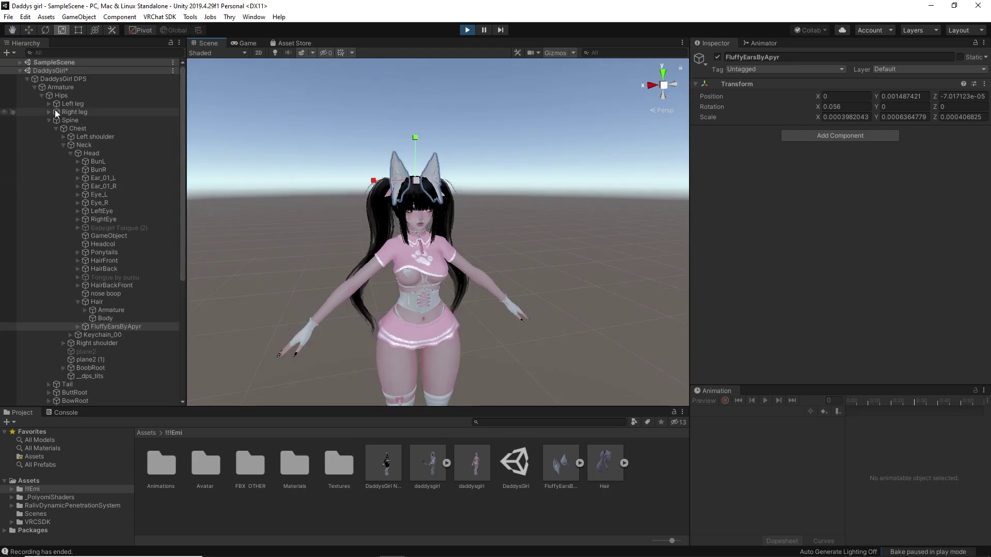
pyautogui.click(55, 78)
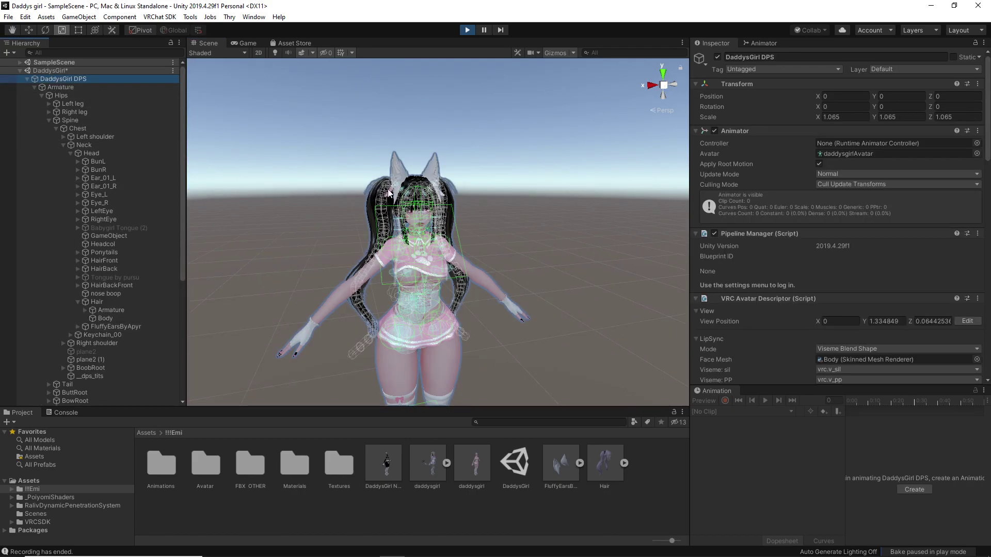
pyautogui.scroll(-3, 380, 341)
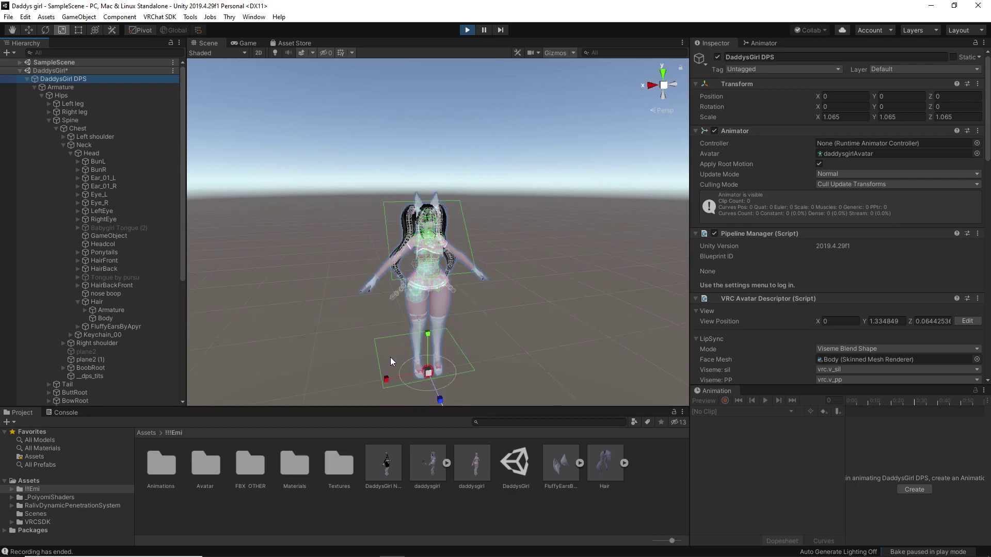
pyautogui.press('w')
pyautogui.press('r')
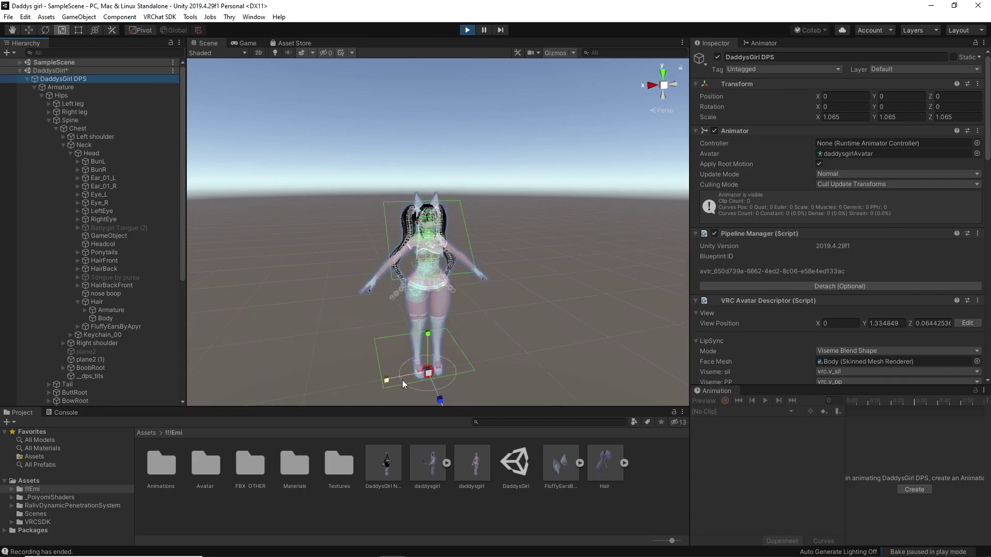
pyautogui.press('w')
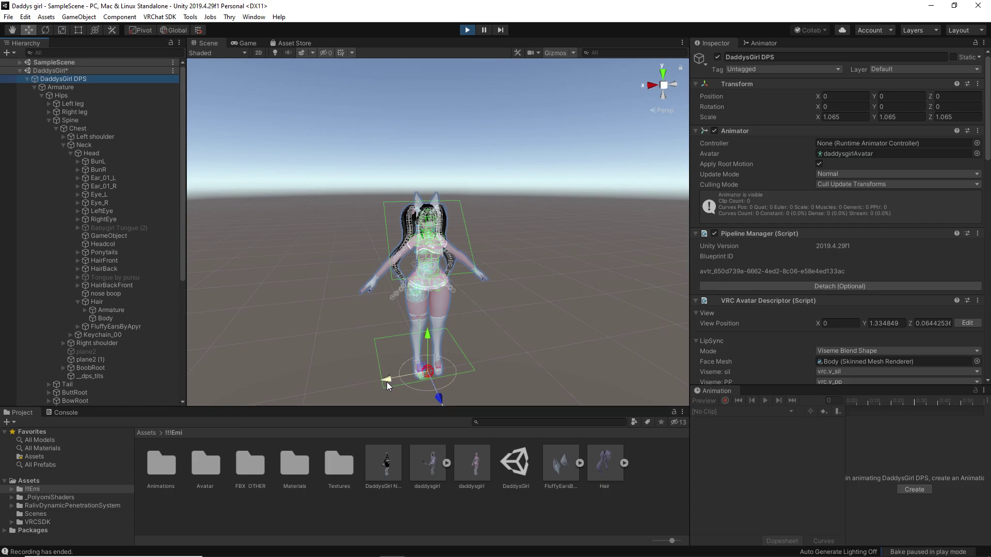
pyautogui.moveTo(385, 382); pyautogui.dragTo(331, 380)
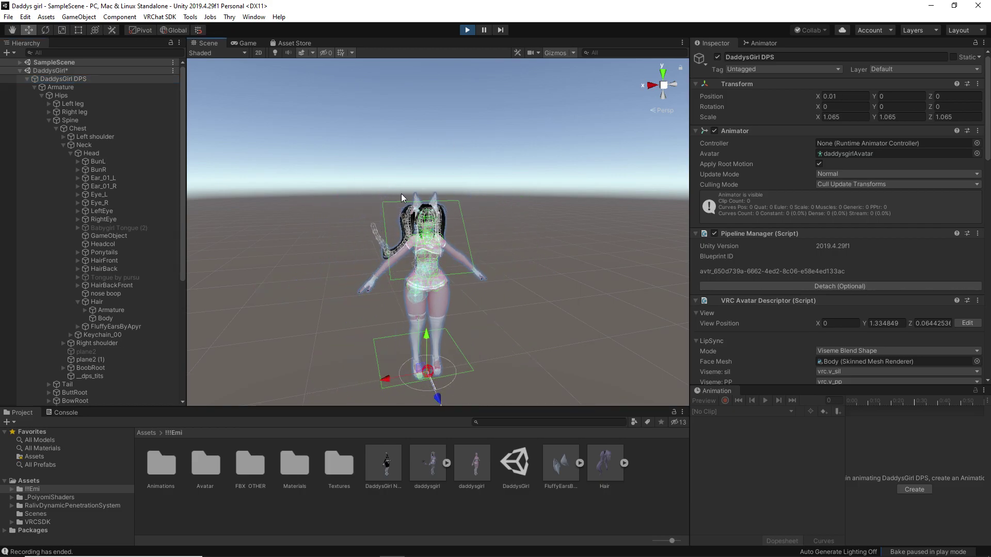
pyautogui.click(468, 30)
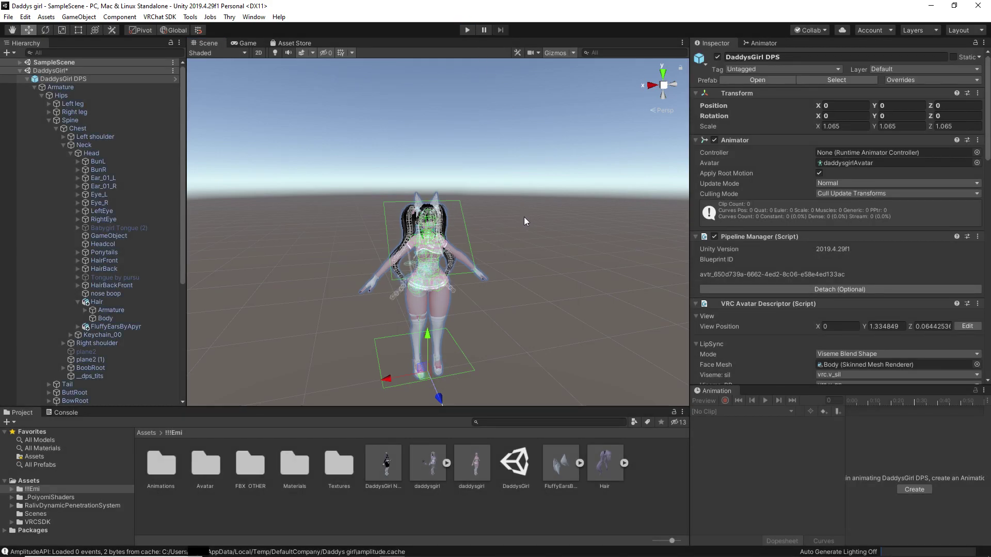
# - Orbit and zoom around the avatar's head to inspect the new ears from several angles
pyautogui.scroll(5, 525, 217)
pyautogui.keyDown('alt'); pyautogui.moveTo(528, 233); pyautogui.dragTo(413, 186); pyautogui.keyUp('alt')
pyautogui.scroll(-3, 102, 279)
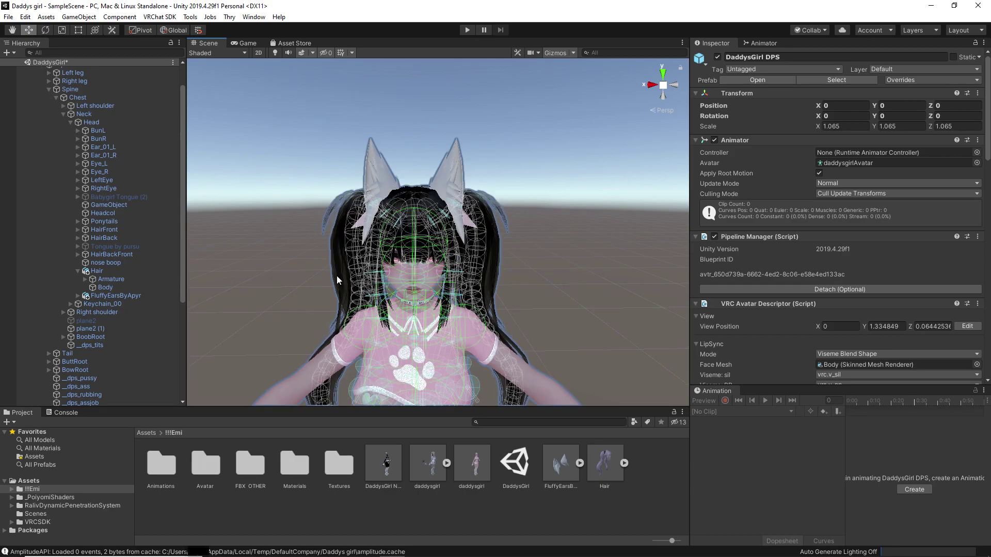
pyautogui.keyDown('alt'); pyautogui.moveTo(363, 283); pyautogui.dragTo(377, 253); pyautogui.keyUp('alt')
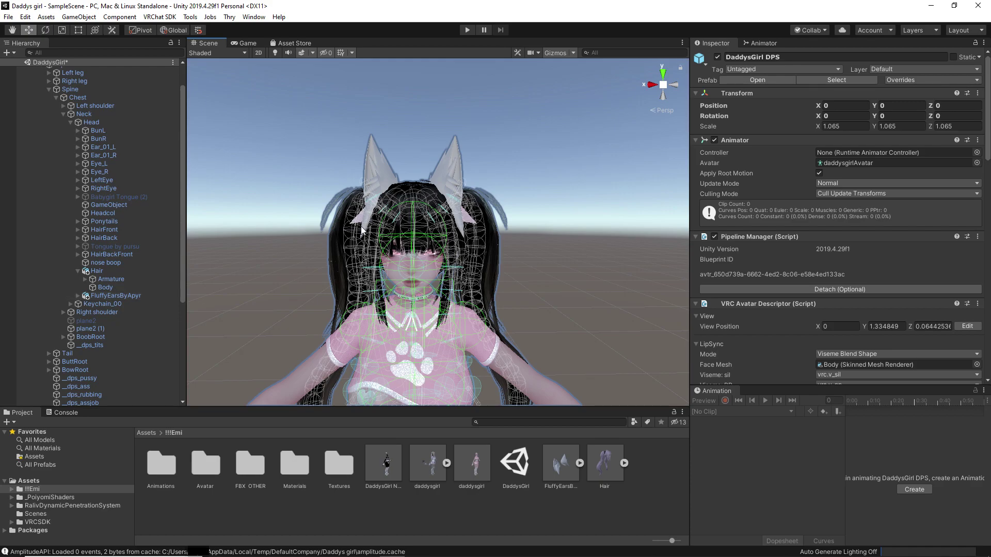
pyautogui.moveTo(386, 221); pyautogui.dragTo(258, 285, button='right')
pyautogui.scroll(5, 327, 283)
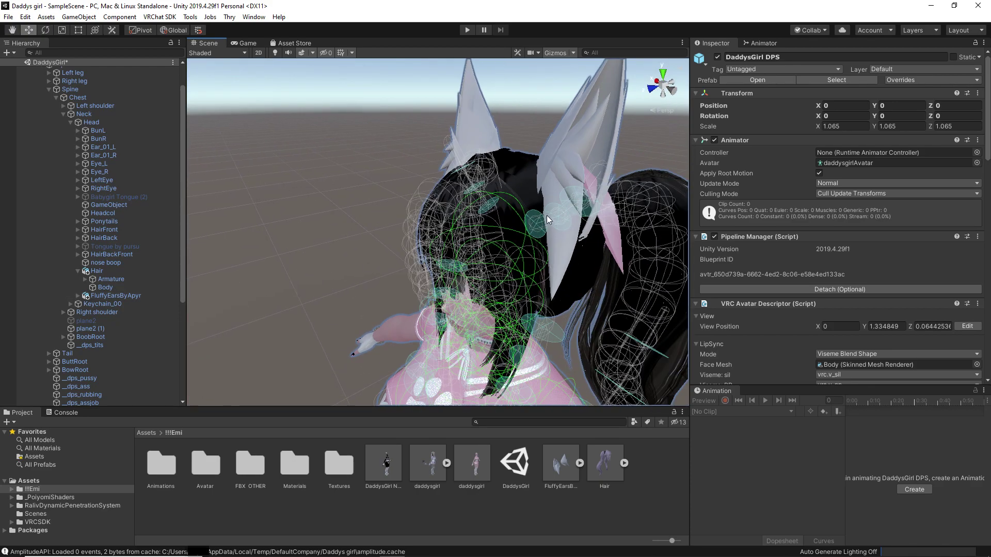
# - Return to the front view and select the old ear bones Ear_01_R and Ear_01_L
pyautogui.keyDown('alt'); pyautogui.moveTo(540, 222); pyautogui.dragTo(446, 293); pyautogui.keyUp('alt')
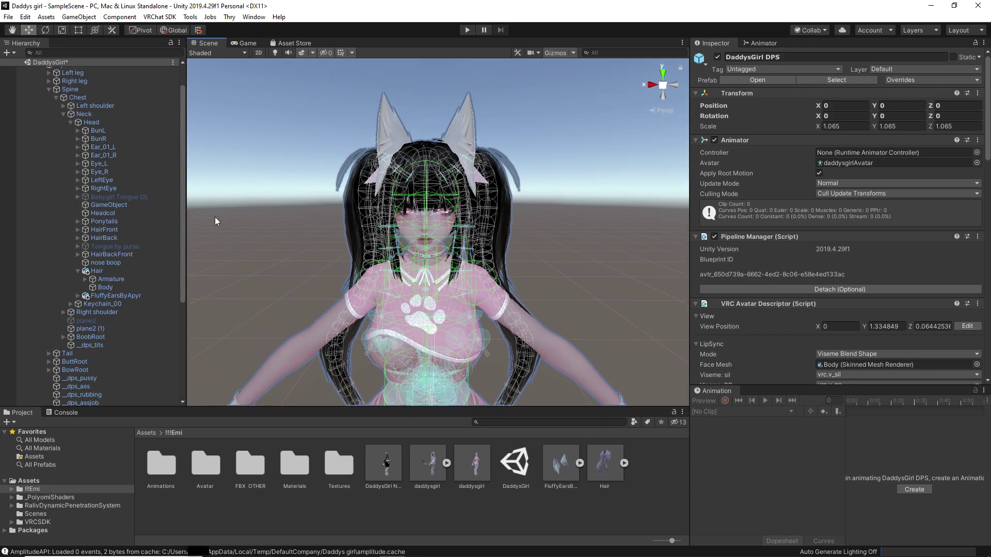
pyautogui.click(116, 155)
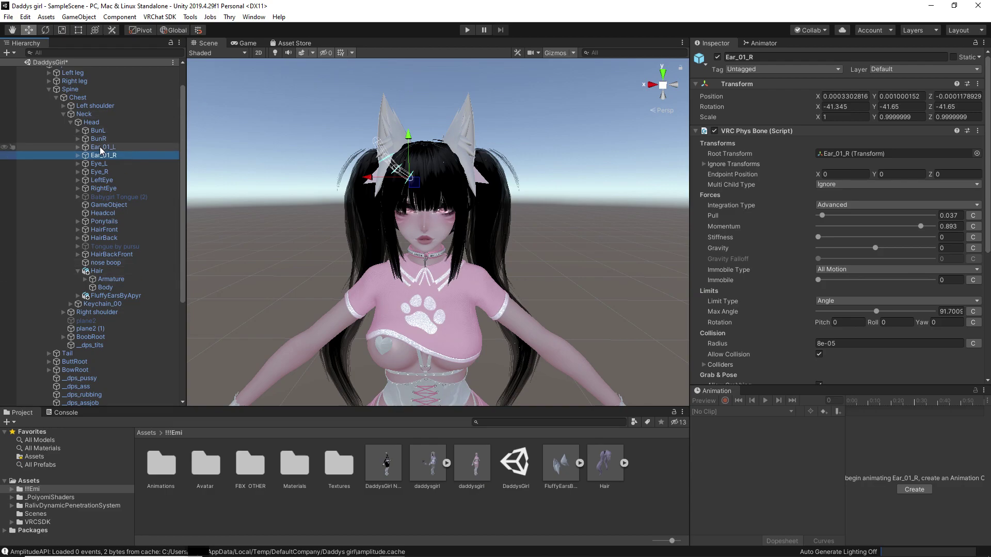
pyautogui.click(100, 147)
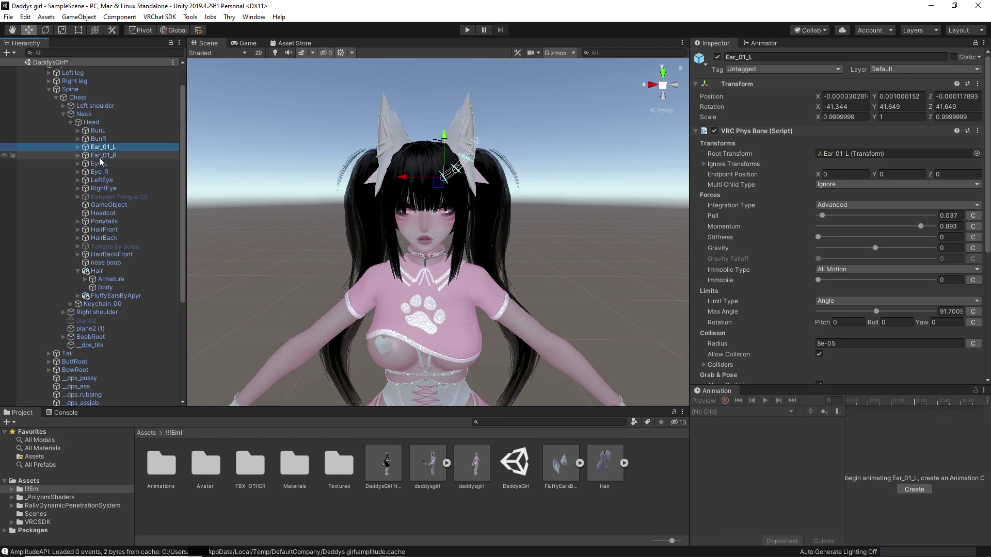
# - Remove the VRC Phys Bone from both Ear_01_L and Ear_01_R together
pyautogui.keyDown('ctrl'); pyautogui.click(99, 157); pyautogui.keyUp('ctrl')
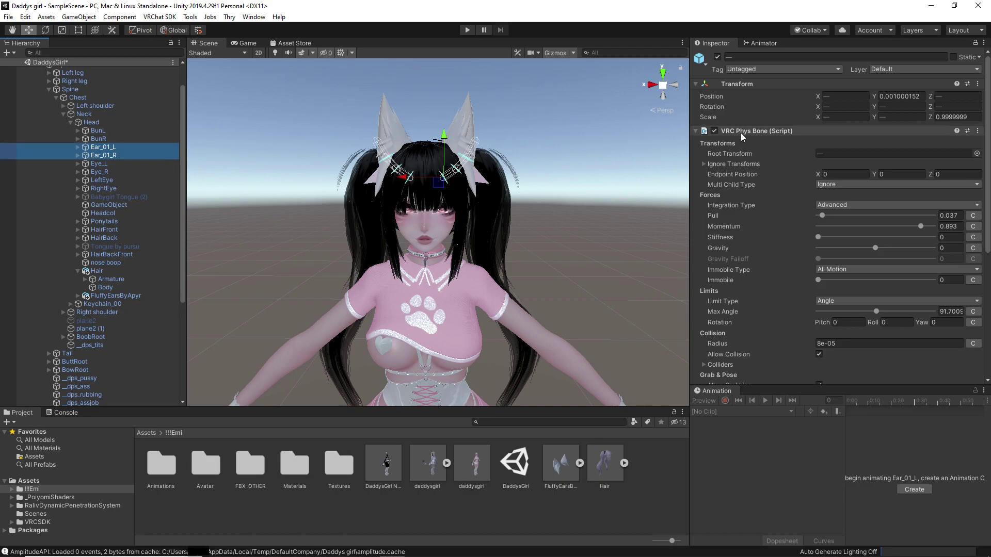
pyautogui.click(980, 130)
pyautogui.click(979, 130)
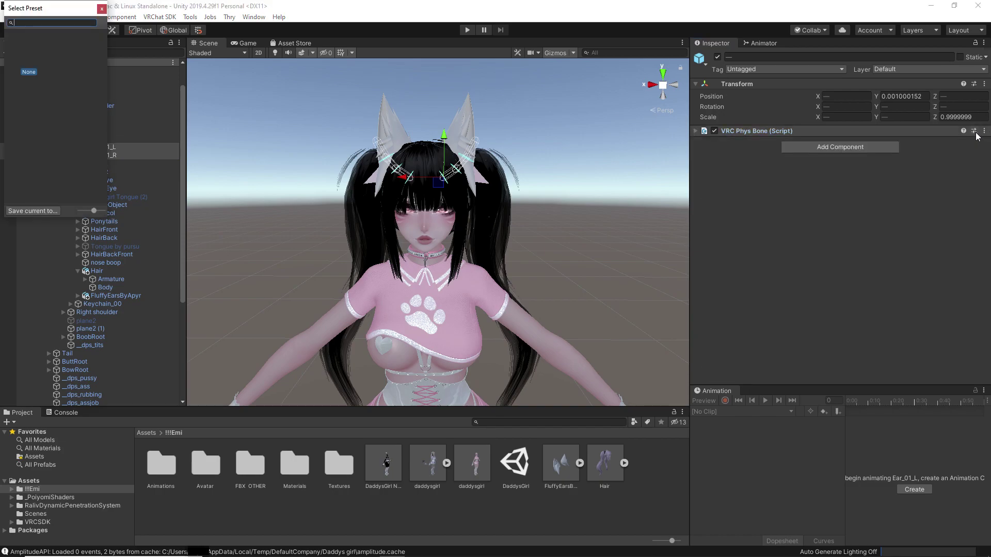
pyautogui.press('Escape')
pyautogui.click(976, 132)
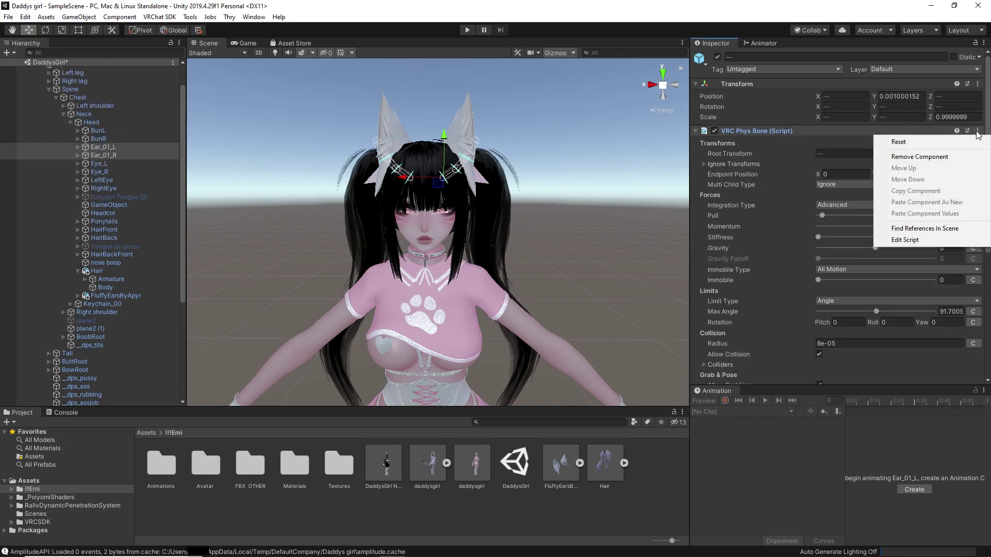
pyautogui.click(923, 156)
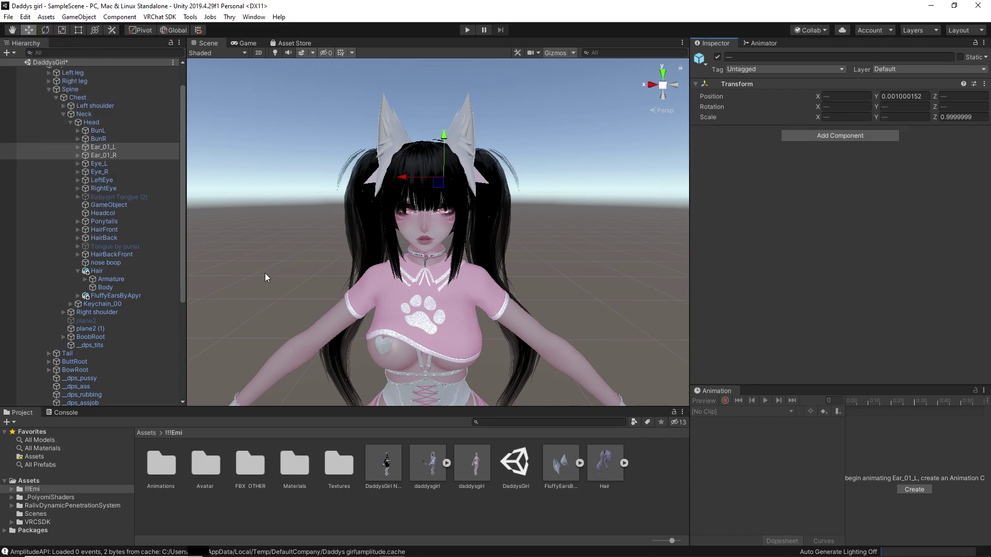
# - Expand FluffyEarsByApyr > Armature > Head and multi-select the R_1 and L_1 ear bones
pyautogui.click(101, 294)
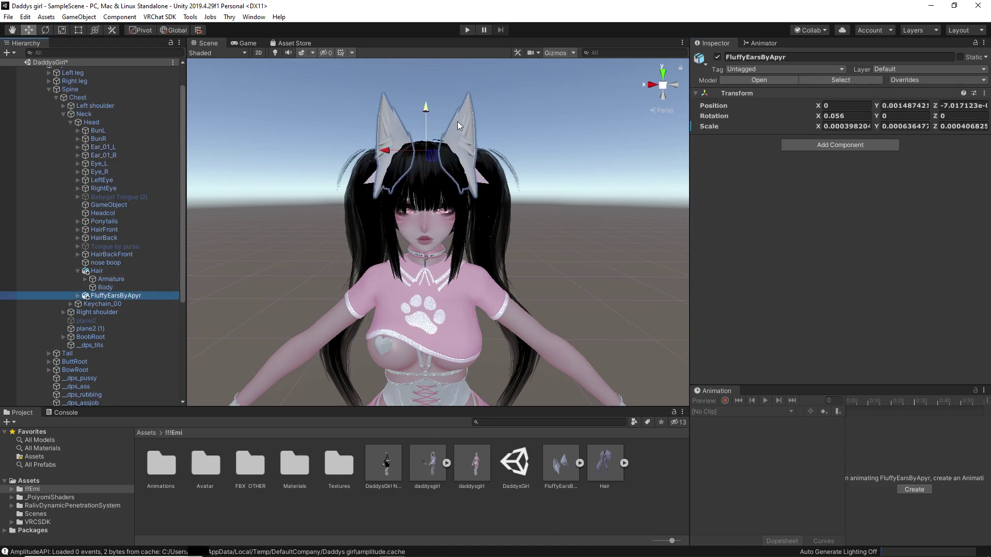
pyautogui.click(78, 297)
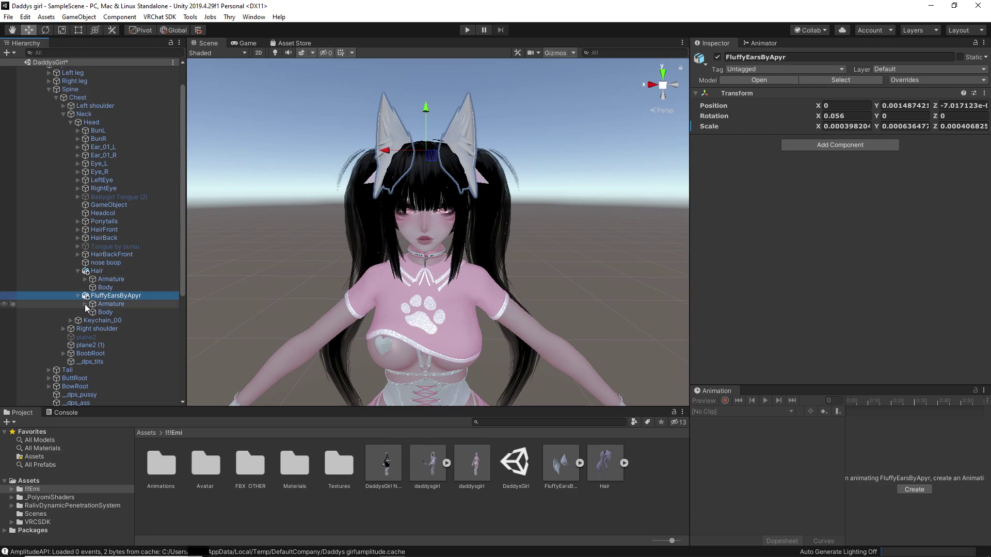
pyautogui.click(85, 304)
pyautogui.click(92, 312)
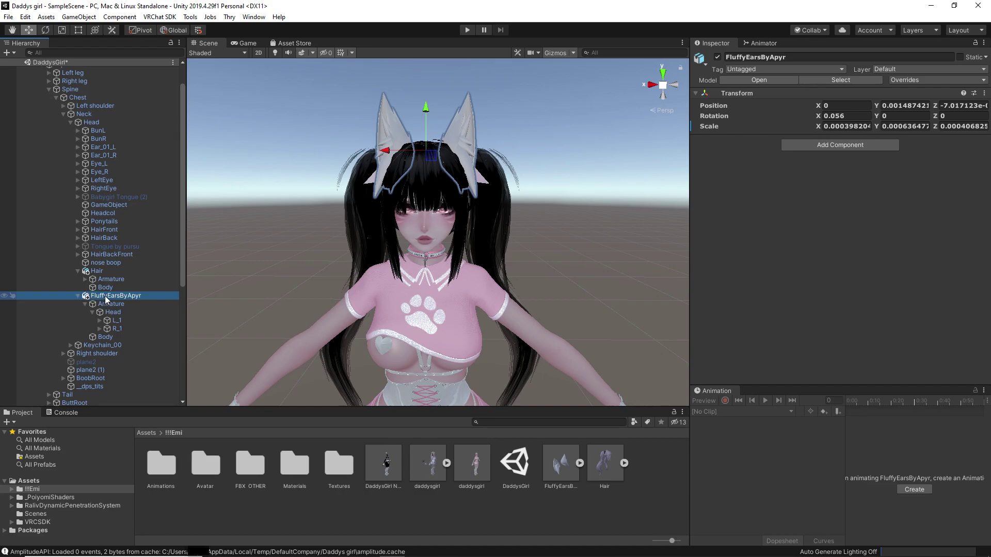
pyautogui.click(115, 329)
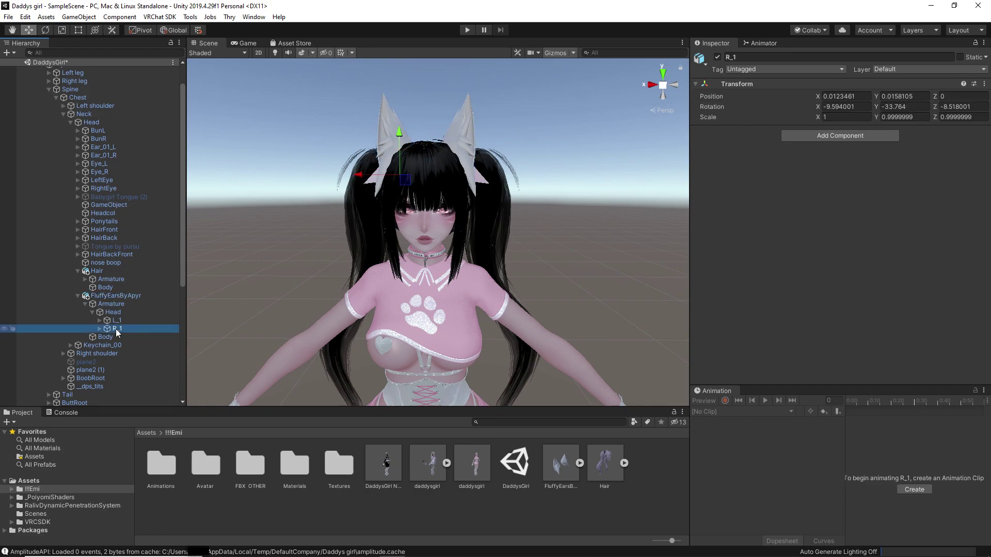
pyautogui.keyDown('ctrl'); pyautogui.click(117, 321); pyautogui.keyUp('ctrl')
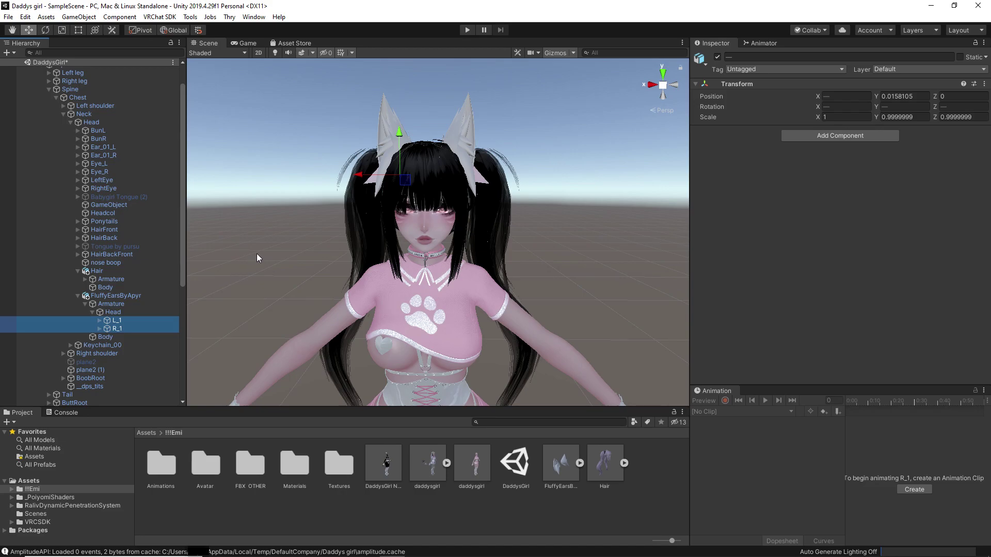
# - Add a VRC Phys Bone to L_1 and R_1 and set its Radius to 0.003
pyautogui.click(828, 135)
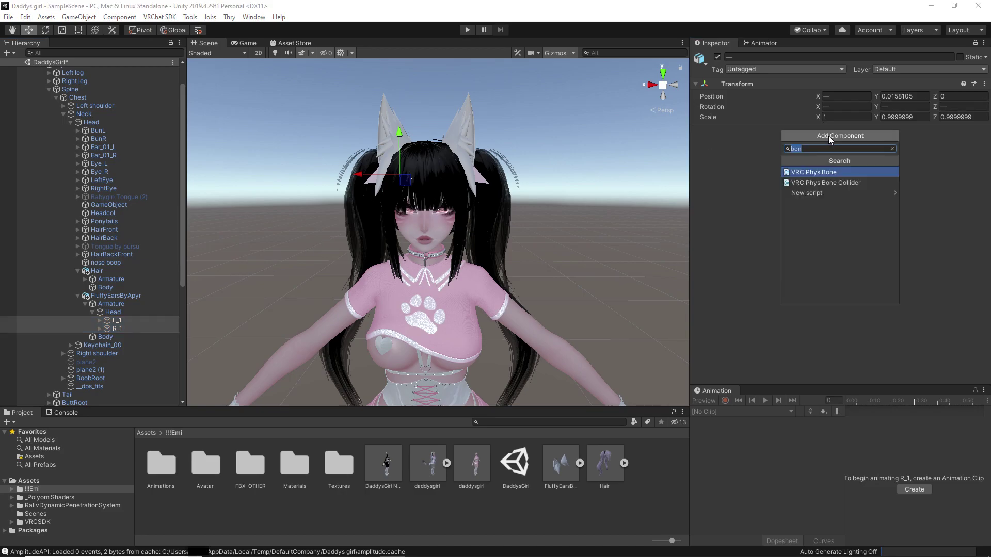
pyautogui.click(810, 176)
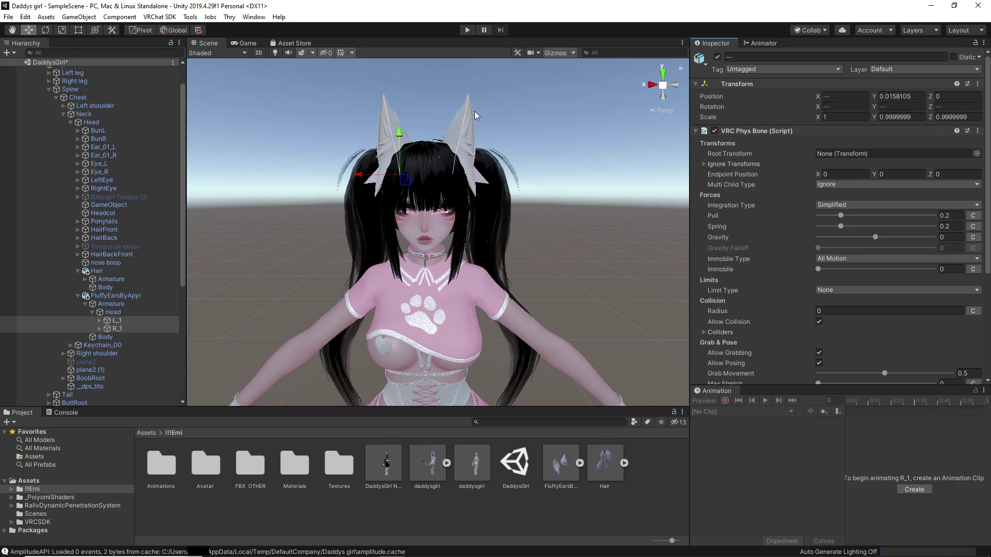
pyautogui.click(882, 310)
pyautogui.press('BackSpace')
pyautogui.write('0.')
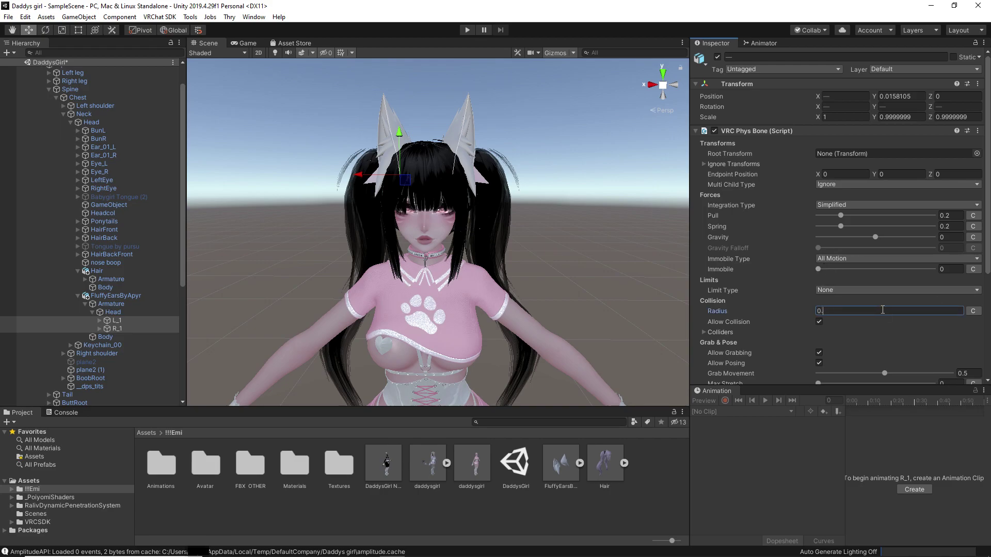
pyautogui.write('003')
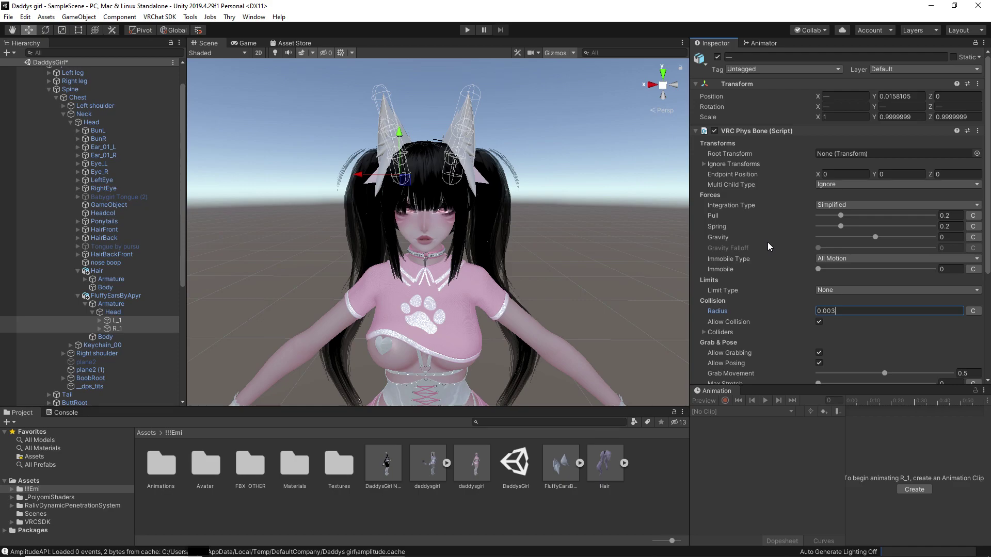
# - Drag the phys bone Pull down to 0.142, then start Play mode
pyautogui.moveTo(760, 229)
pyautogui.moveTo(839, 218); pyautogui.dragTo(832, 215)
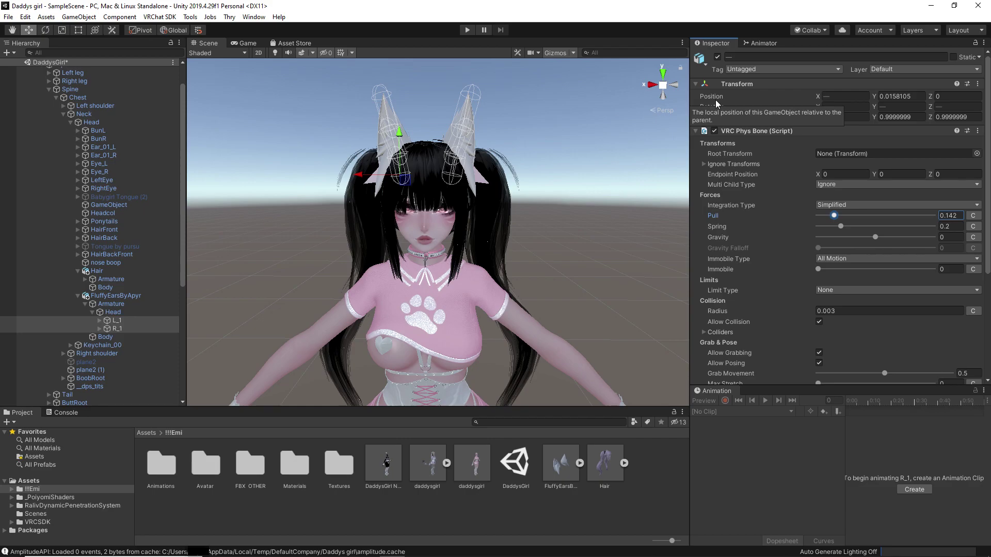
pyautogui.click(467, 29)
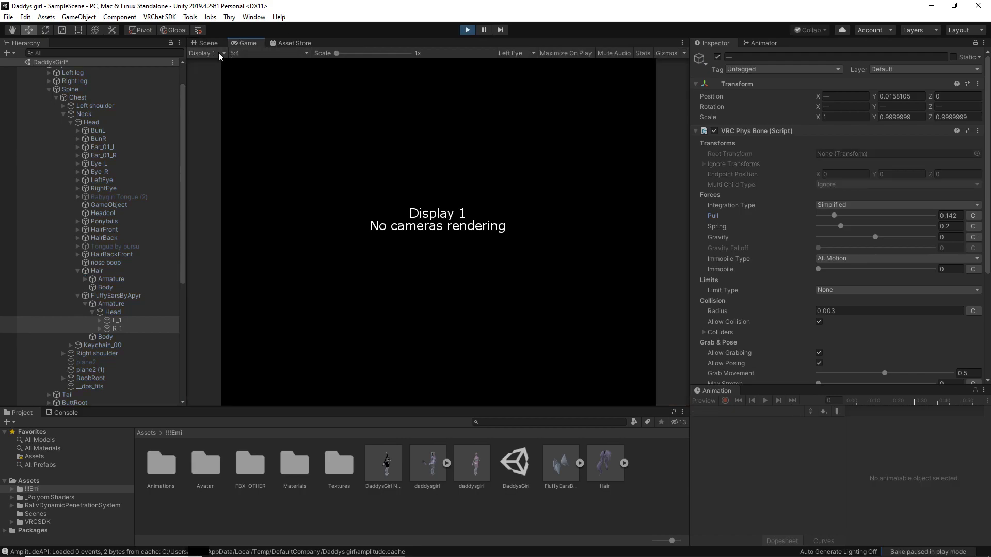
# - In the Scene view, move the DaddysGirl DPS avatar around to make the ears wobble
pyautogui.click(209, 42)
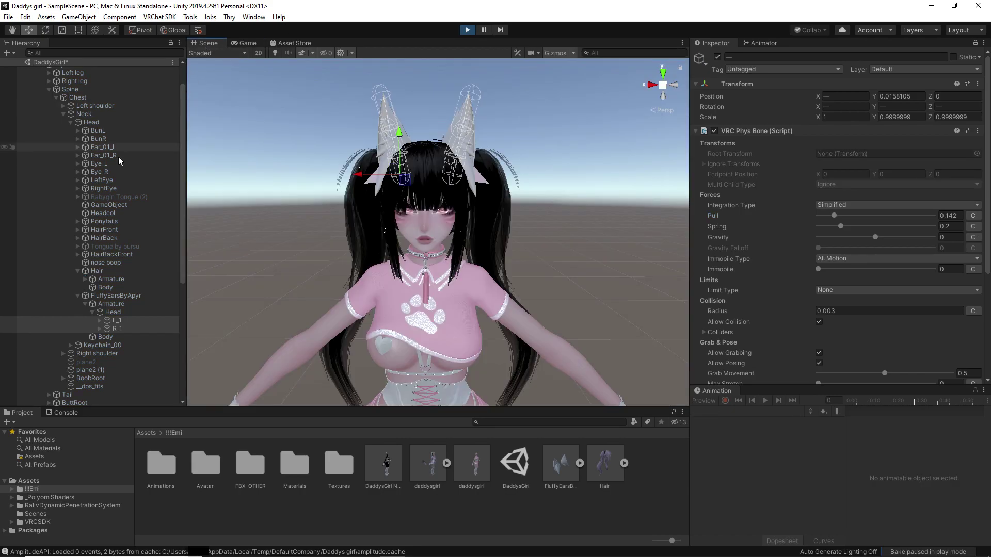
pyautogui.scroll(3, 73, 81)
pyautogui.click(73, 80)
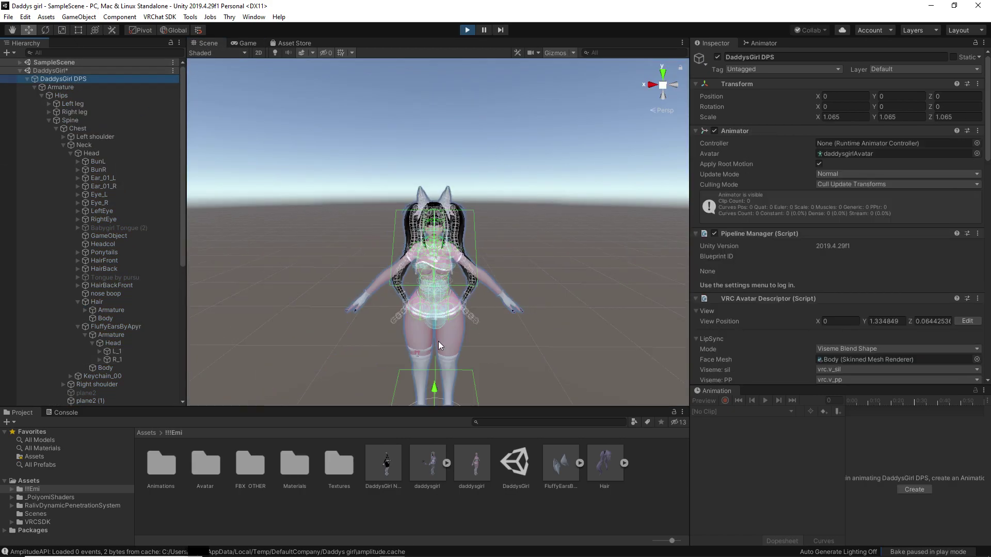
pyautogui.moveTo(400, 379)
pyautogui.mouseDown()
pyautogui.moveTo(381, 374)
pyautogui.moveTo(405, 372)
pyautogui.mouseUp()
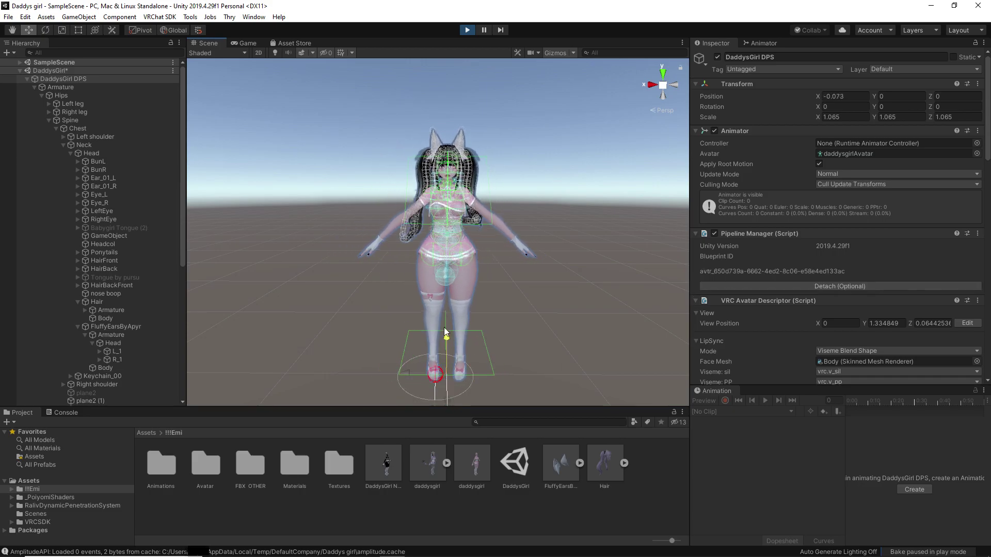
pyautogui.moveTo(445, 329)
pyautogui.mouseDown()
pyautogui.moveTo(448, 318)
pyautogui.moveTo(453, 329)
pyautogui.mouseUp()
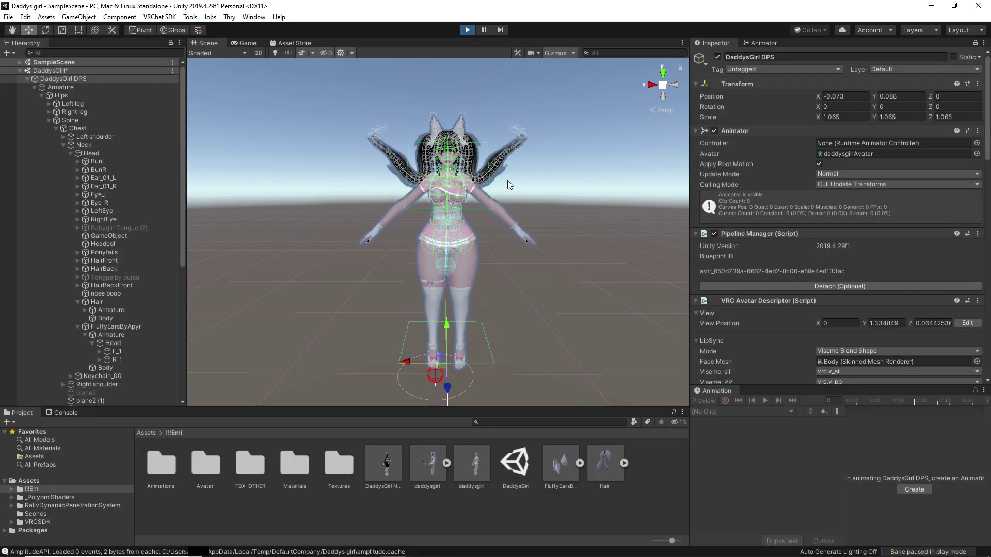
# - Exit Play mode and bring the avatar's head back into view
pyautogui.hotkey('ctrl', 'p')
pyautogui.scroll(5, 453, 206)
pyautogui.moveTo(453, 207); pyautogui.dragTo(369, 196, button='middle')
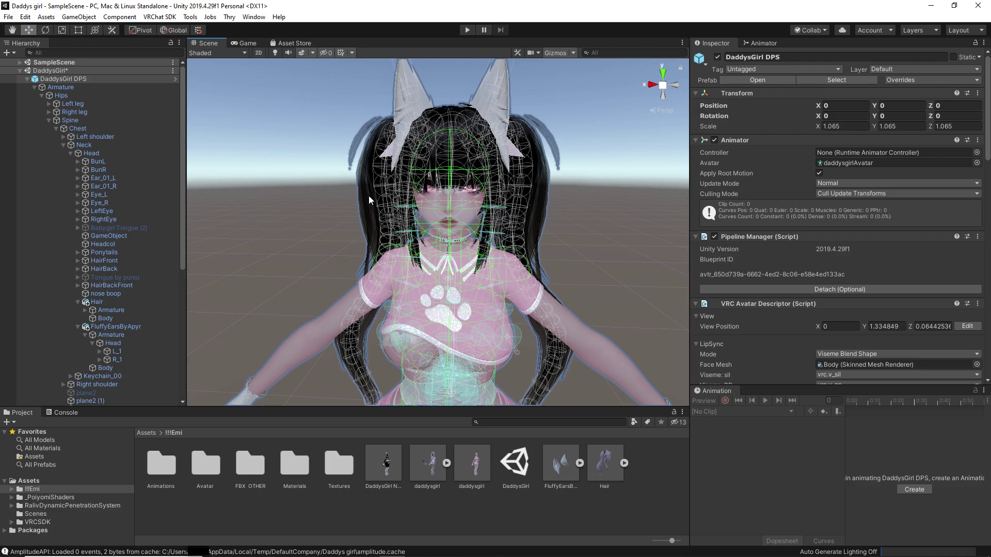
pyautogui.scroll(-2, 153, 311)
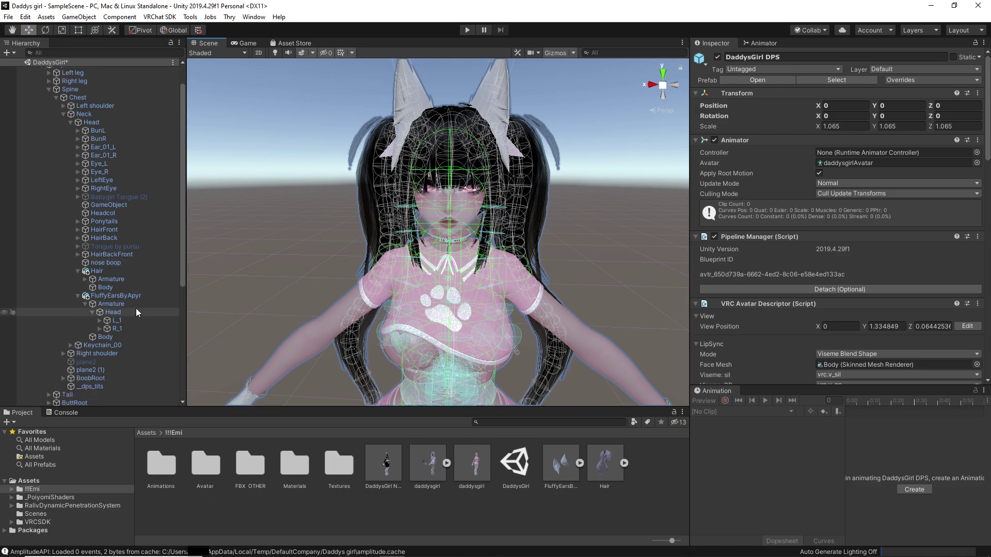
# - Reselect L_1 and R_1, read the Grab tooltips, and expand the empty Colliders list
pyautogui.click(117, 321)
pyautogui.keyDown('shift'); pyautogui.click(117, 329); pyautogui.keyUp('shift')
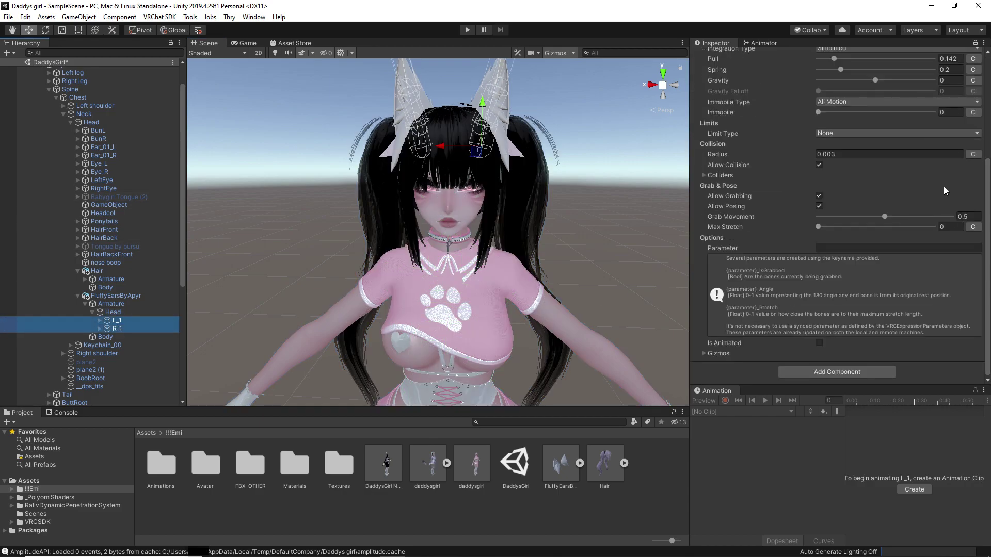
pyautogui.scroll(3, 943, 187)
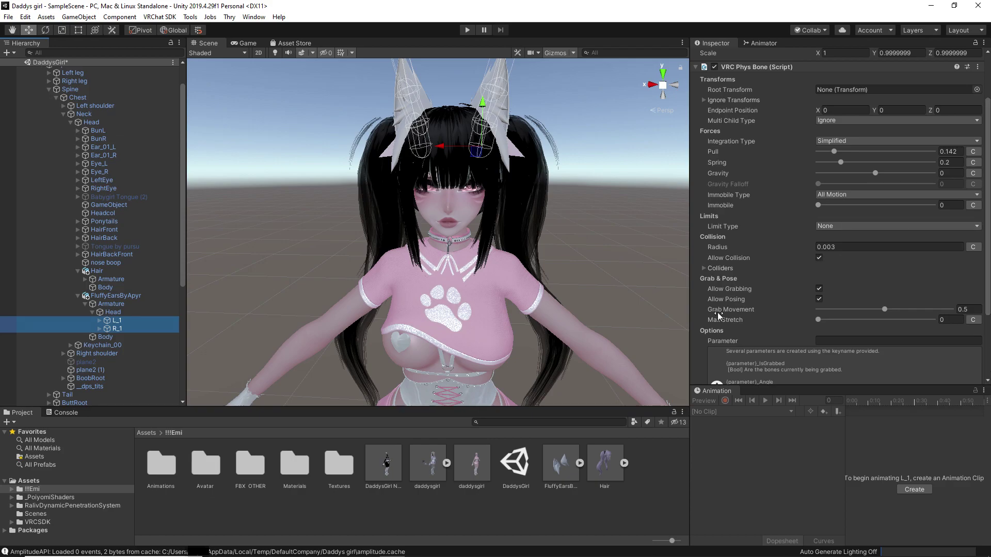
pyautogui.moveTo(718, 311)
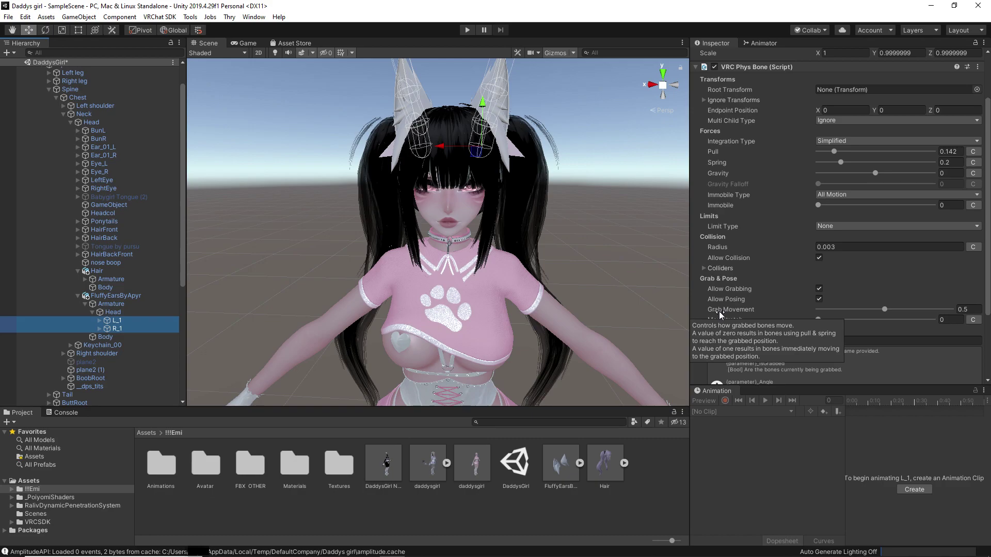
pyautogui.moveTo(741, 290)
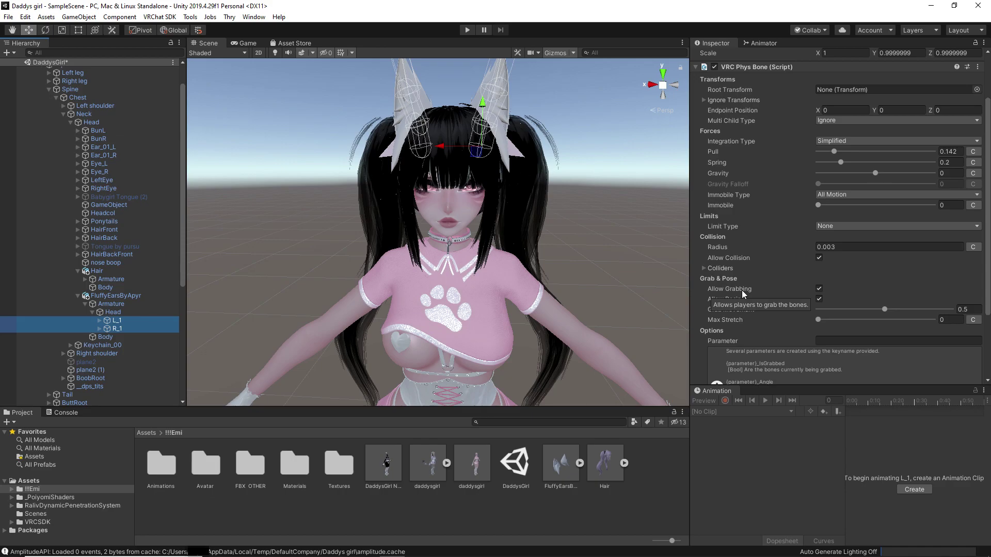
pyautogui.click(704, 267)
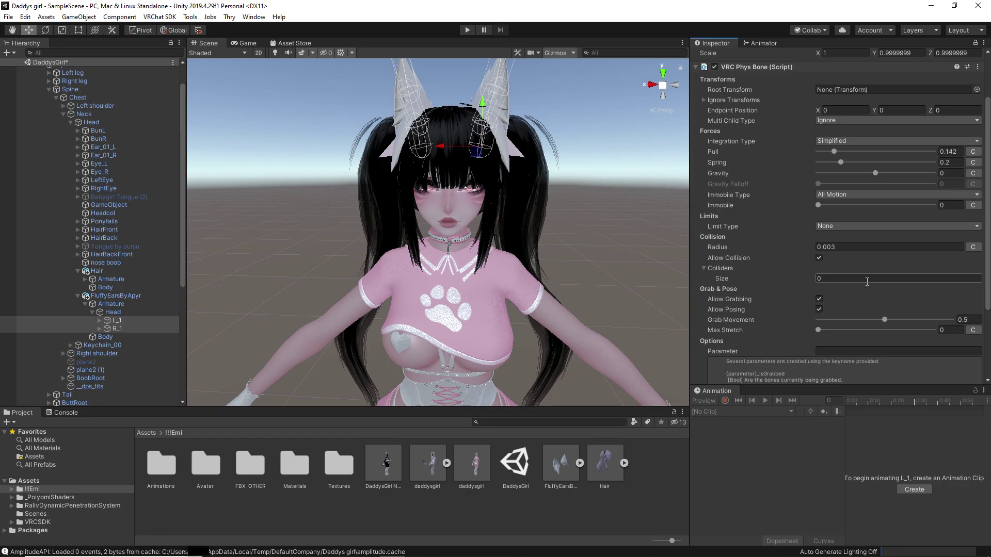
pyautogui.scroll(3, 867, 281)
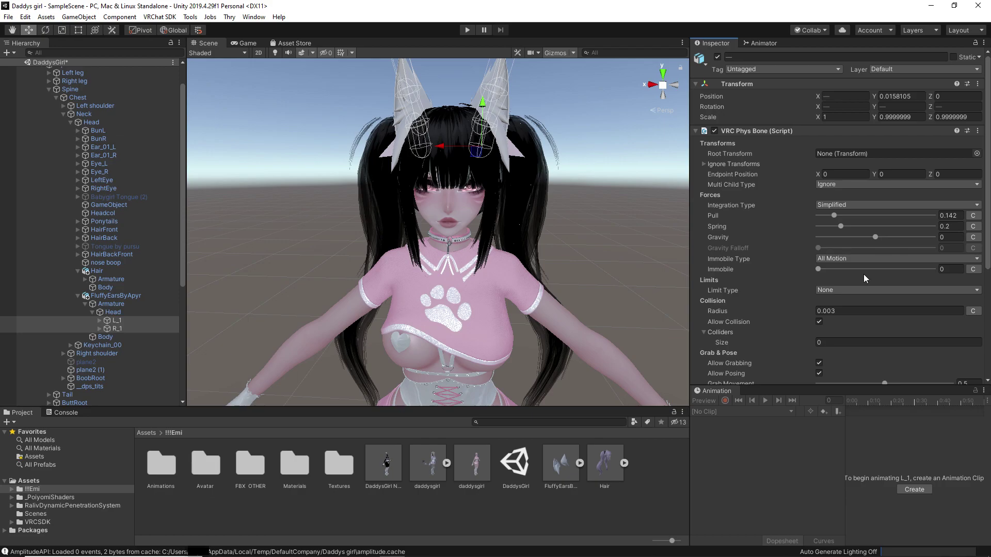
pyautogui.click(865, 205)
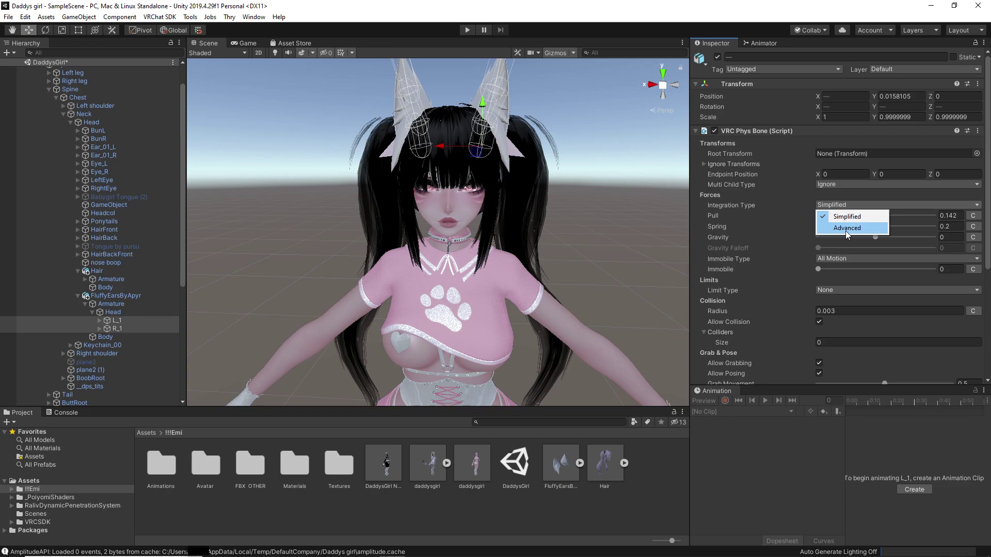
# - Change the ear phys bones' Integration Type to Advanced and frame the ear bones
pyautogui.click(844, 205)
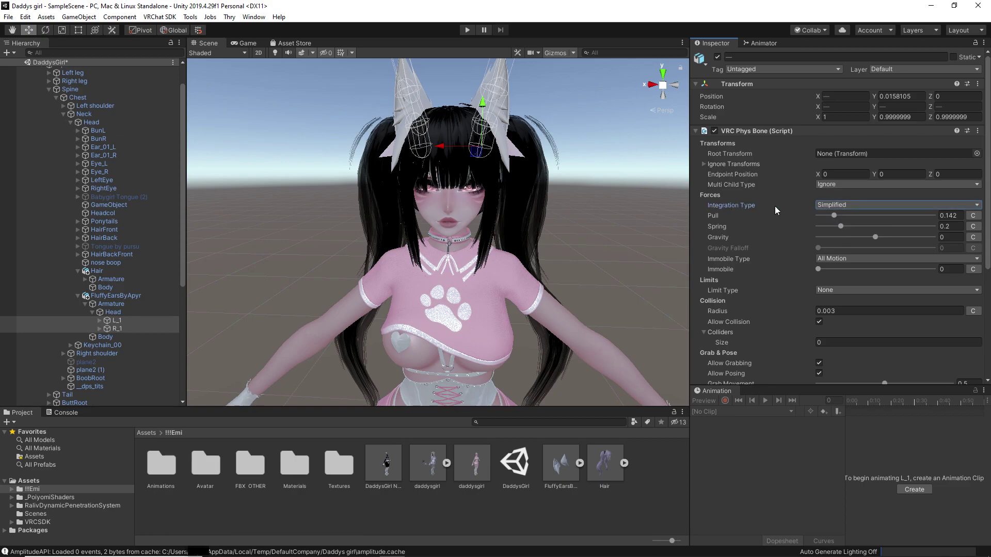
pyautogui.click(867, 205)
pyautogui.click(868, 206)
pyautogui.click(863, 205)
pyautogui.click(842, 224)
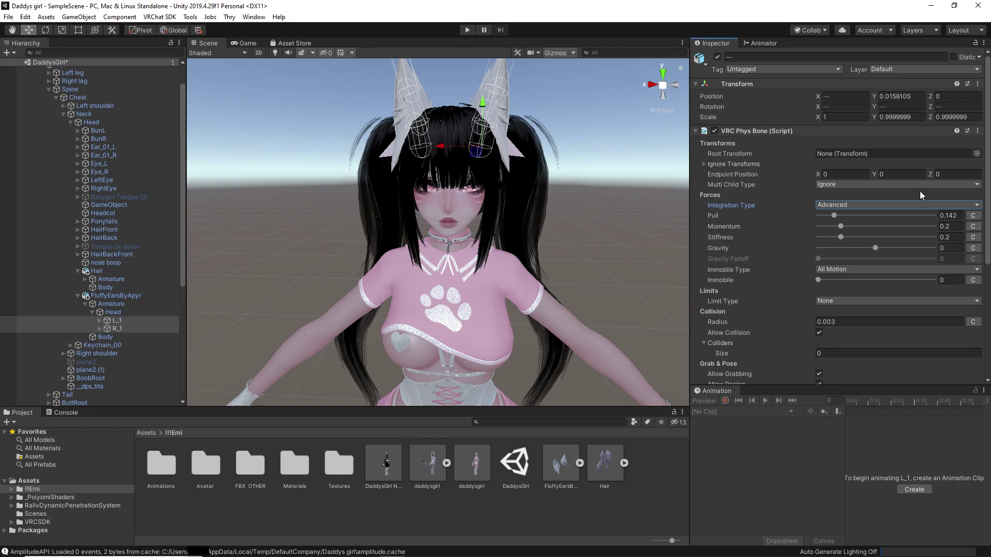
pyautogui.press('f')
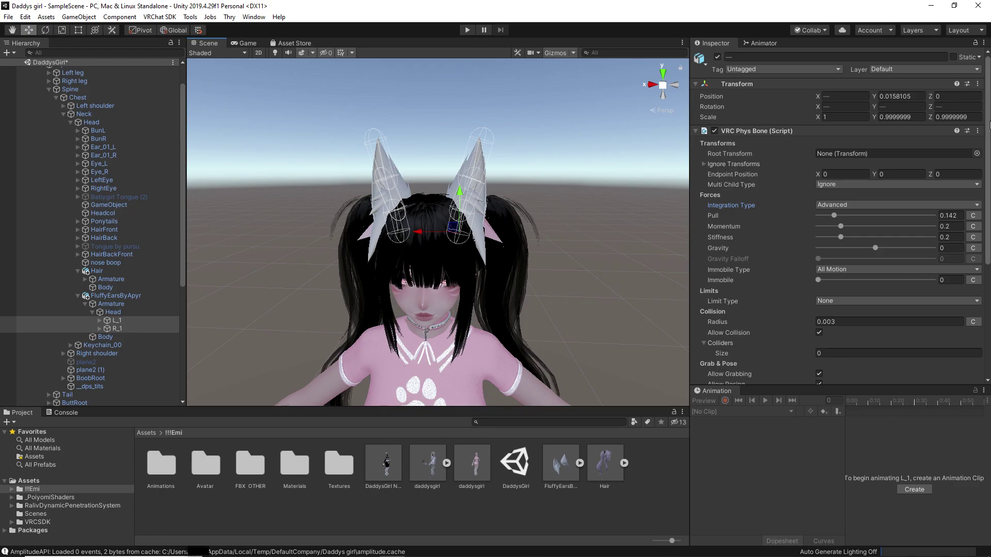
# - Enter 0.04 for Endpoint Position Y, adjust it, and review the remaining phys bone settings
pyautogui.click(890, 171)
pyautogui.write('0.04')
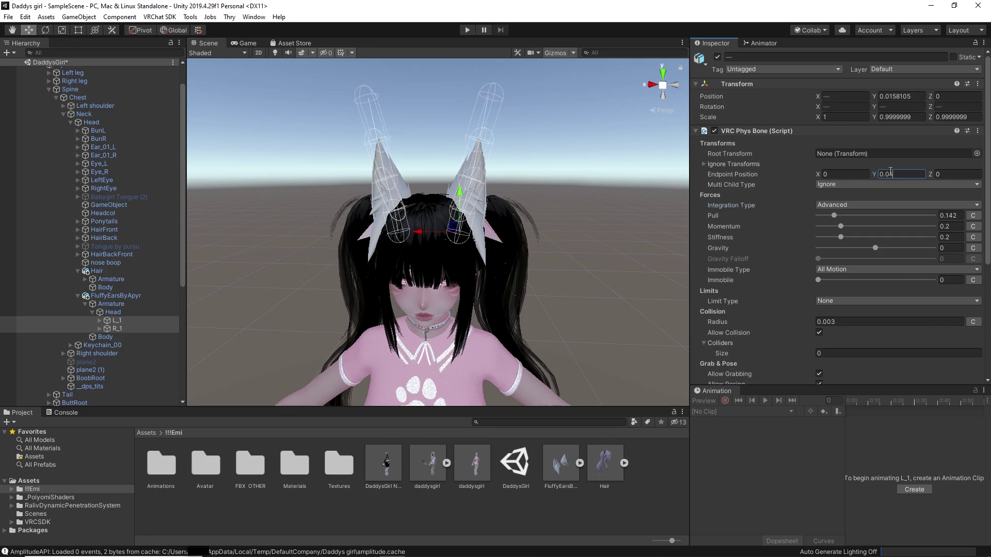
pyautogui.press('BackSpace')
pyautogui.press('BackSpace')
pyautogui.moveTo(738, 154)
pyautogui.scroll(-5, 952, 253)
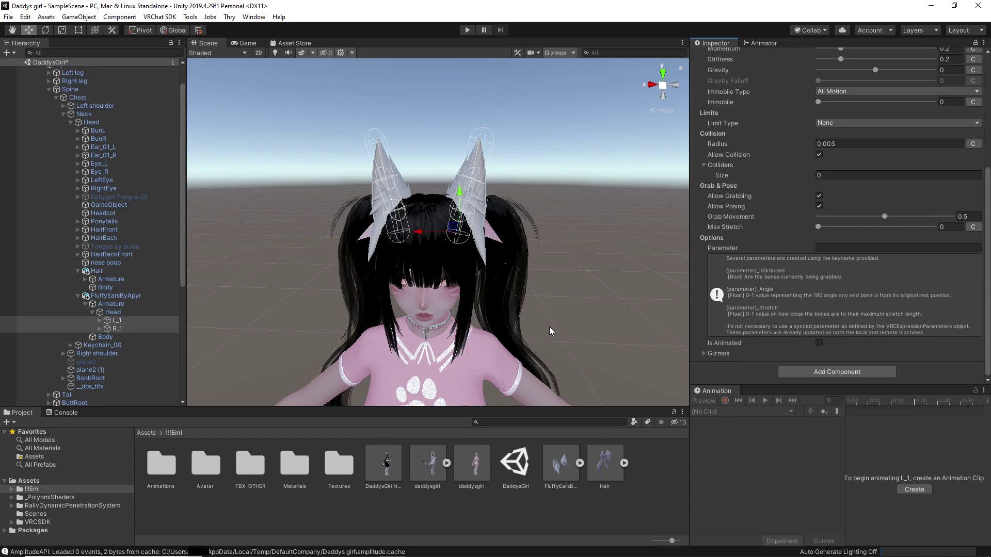
pyautogui.press('alt')
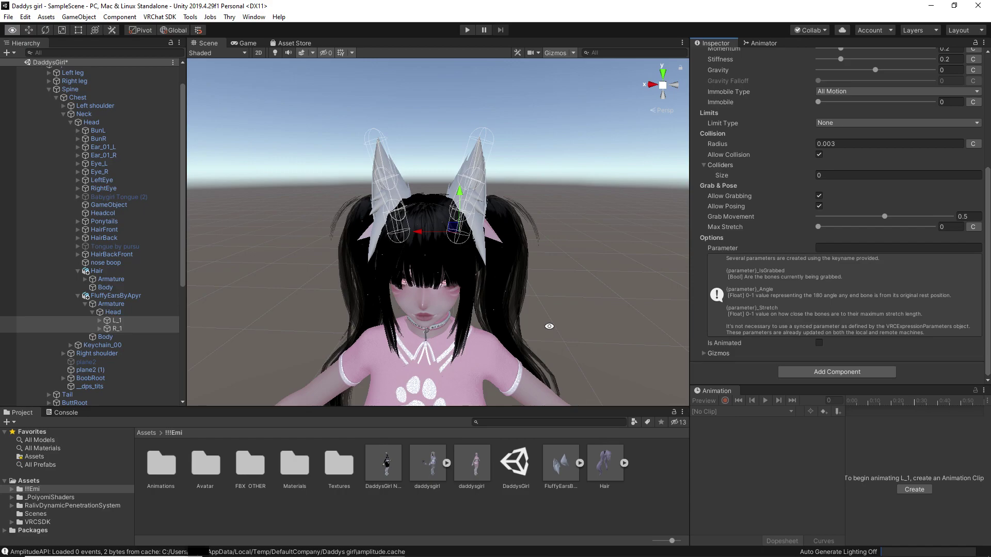